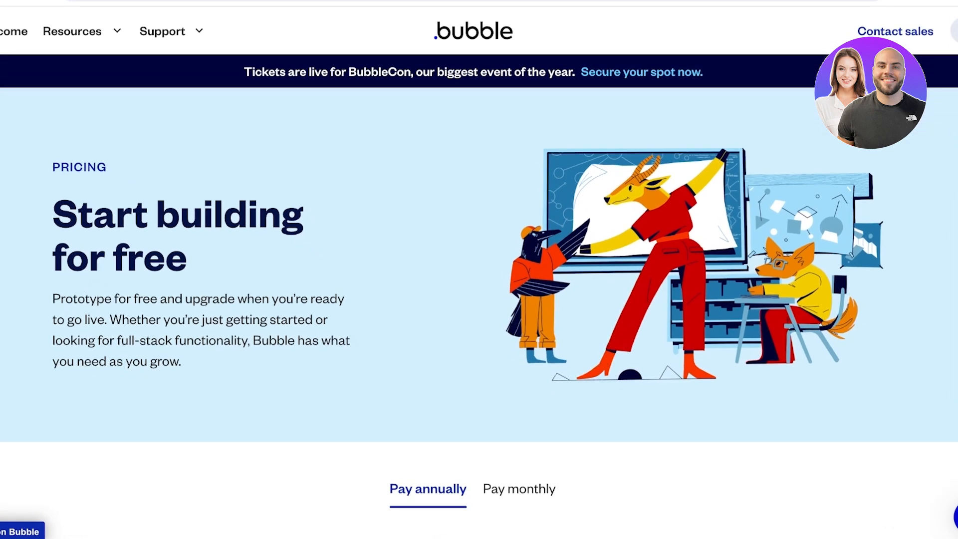
scroll(479, 310, "down", 6)
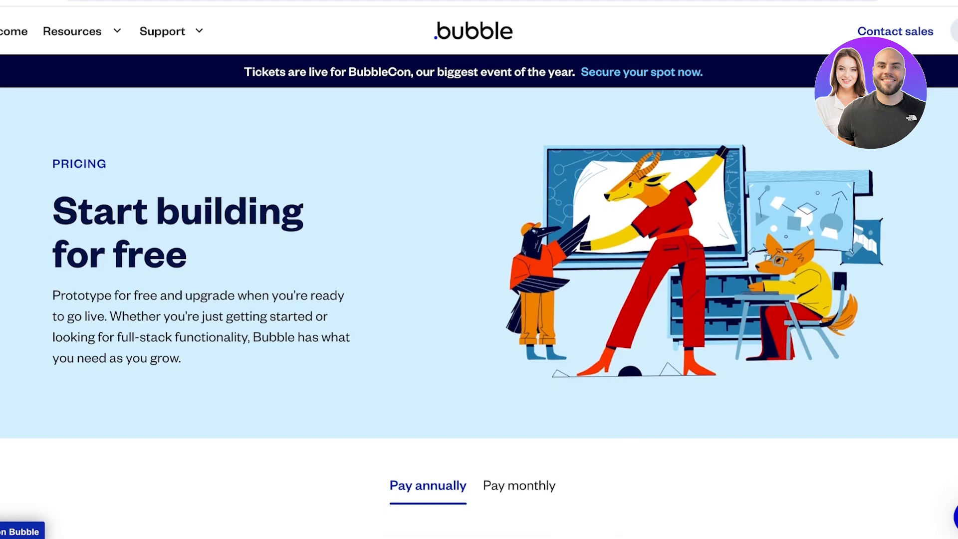
scroll(479, 310, "up", 6)
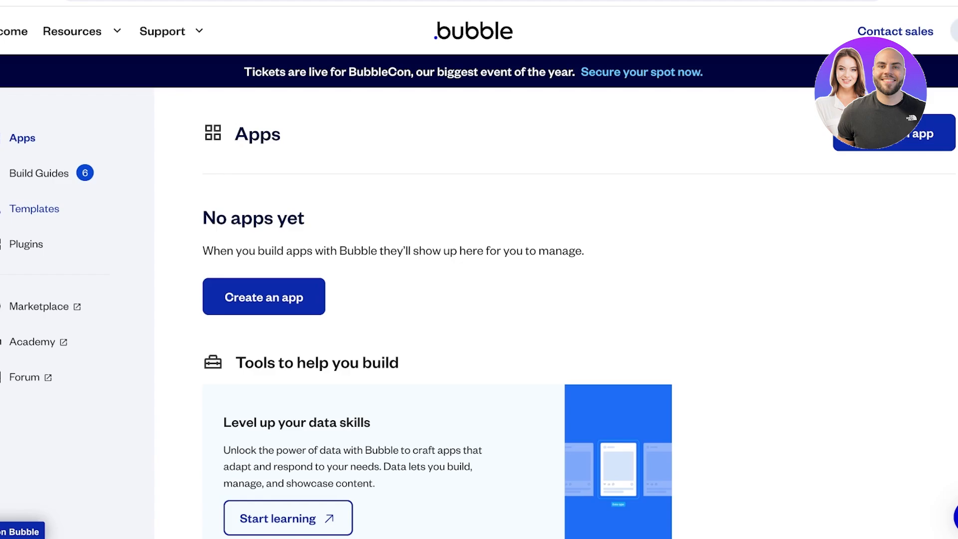
Step: Open the template marketplace and look through the most installed templates and the category list
left_click(35, 208)
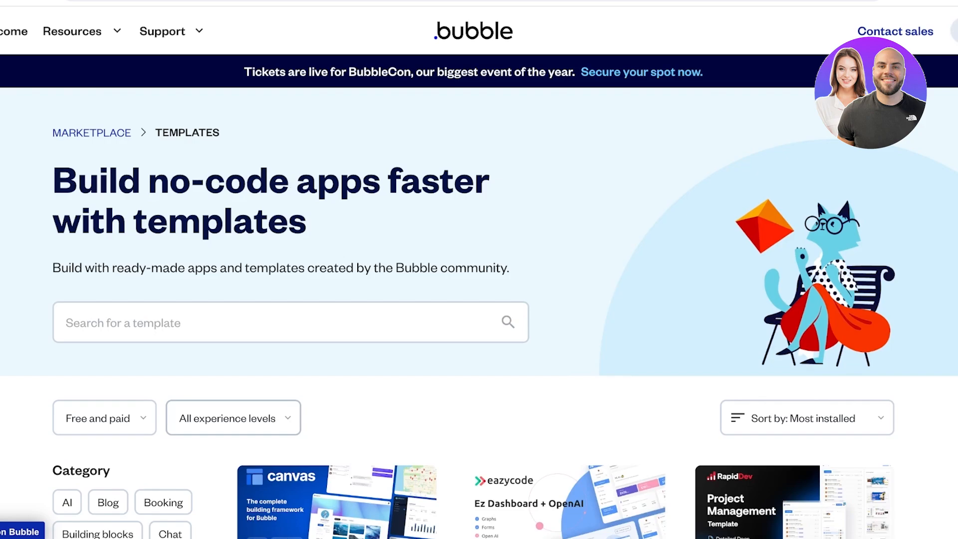
scroll(480, 313, "down", 8)
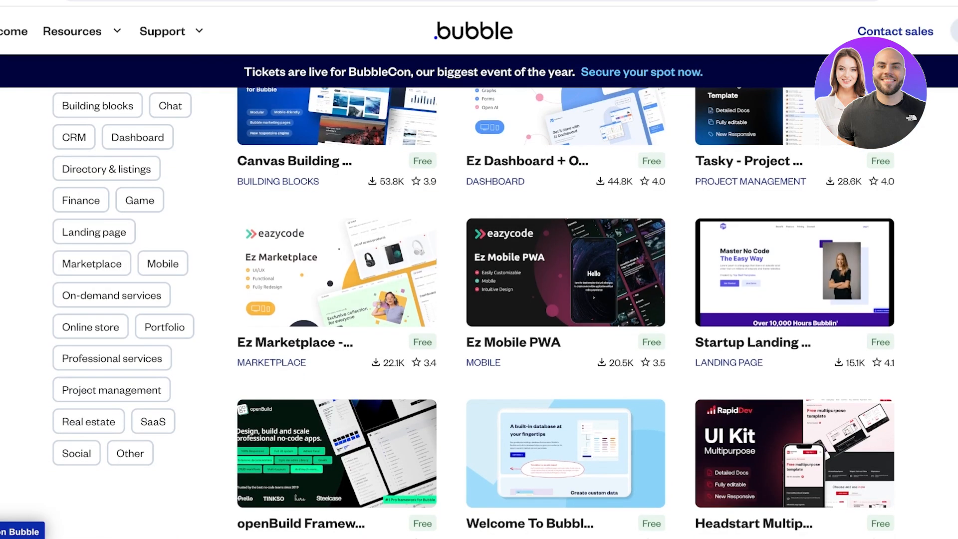
scroll(479, 313, "down", 3)
scroll(479, 313, "down", 1)
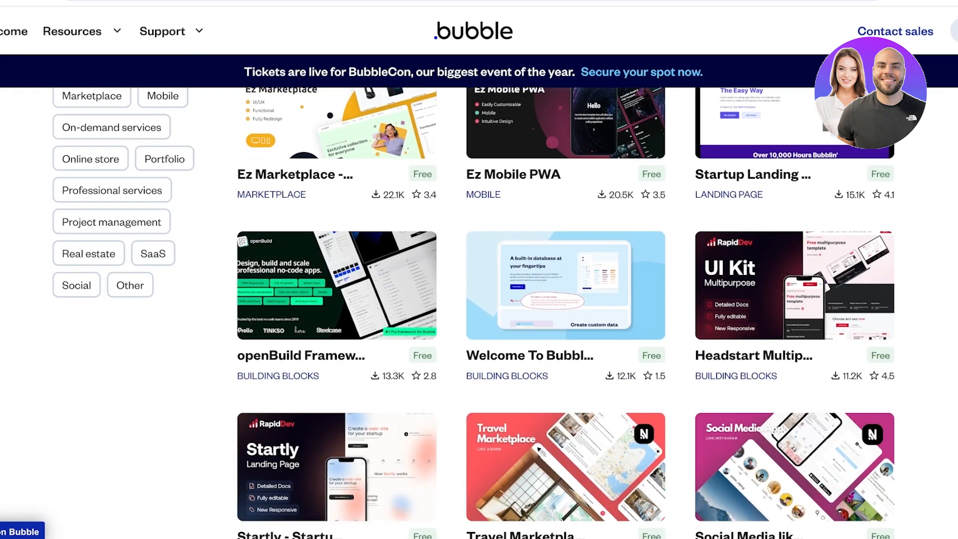
scroll(479, 313, "down", 1)
scroll(479, 313, "down", 1)
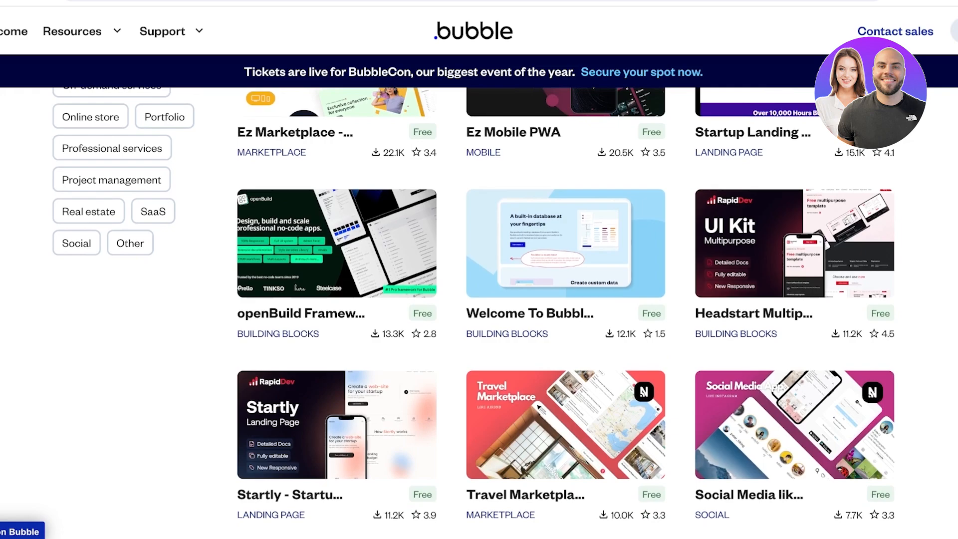
scroll(479, 313, "down", 15)
scroll(479, 313, "up", 8)
scroll(479, 313, "down", 8)
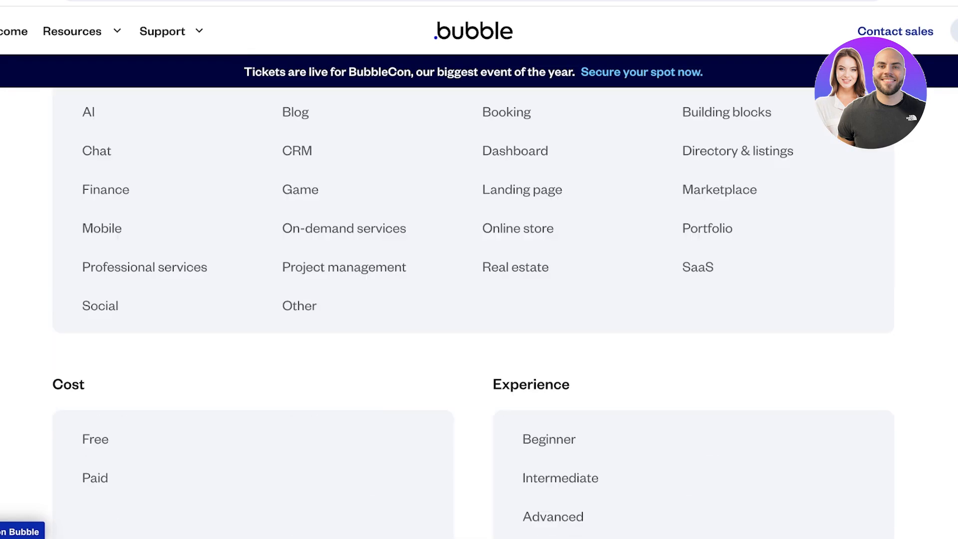
scroll(514, 165, "up", 4)
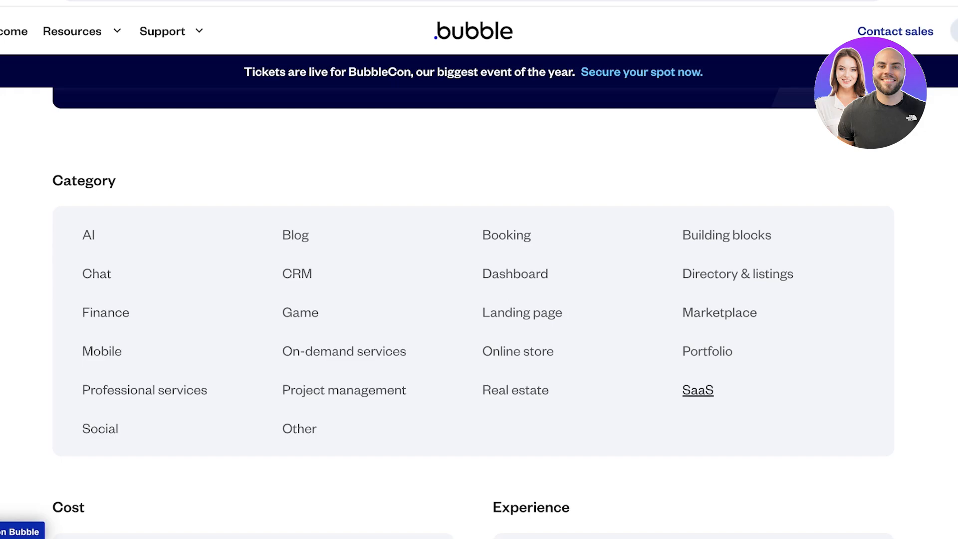
Step: Filter the template marketplace by the Online store category and look through the listed e-commerce templates
left_click(518, 351)
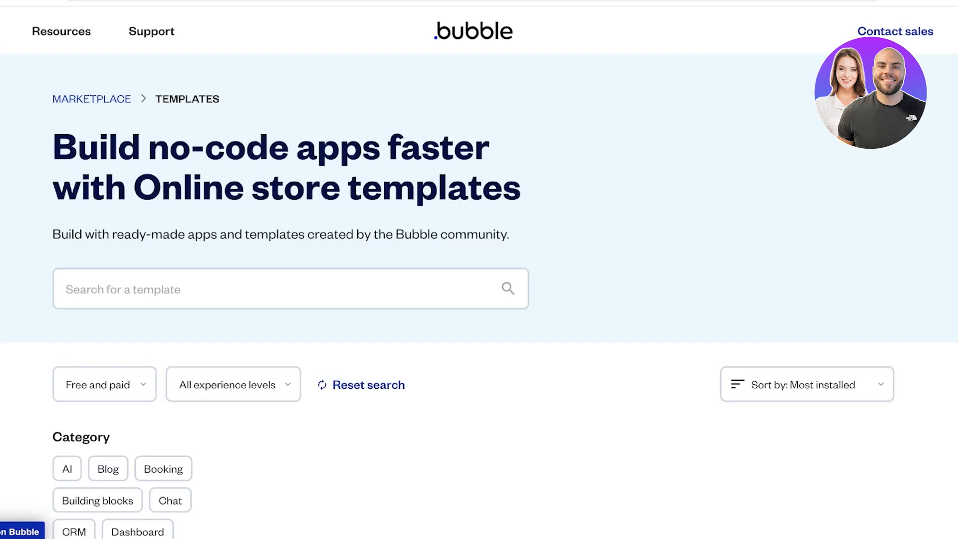
scroll(518, 351, "down", 10)
scroll(479, 313, "up", 3)
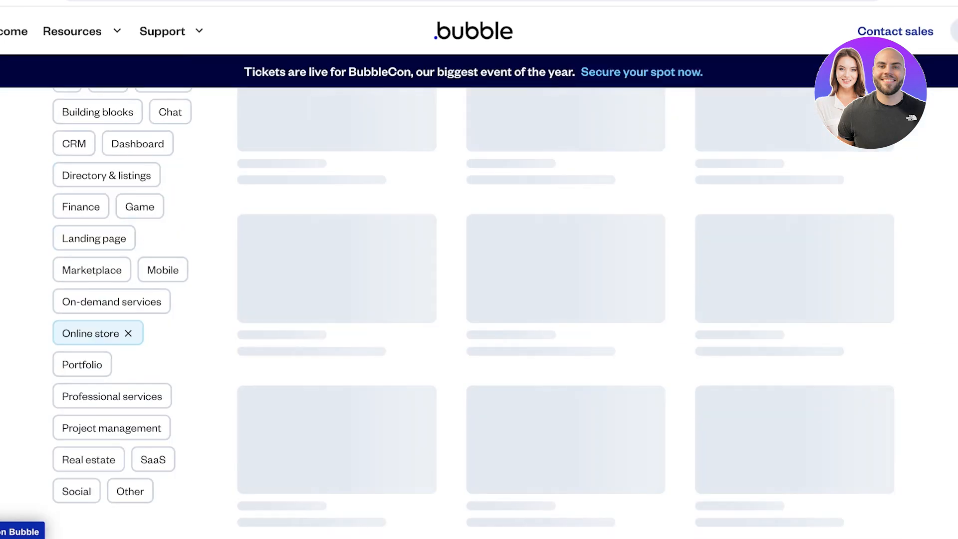
scroll(479, 312, "up", 4)
scroll(479, 313, "down", 1)
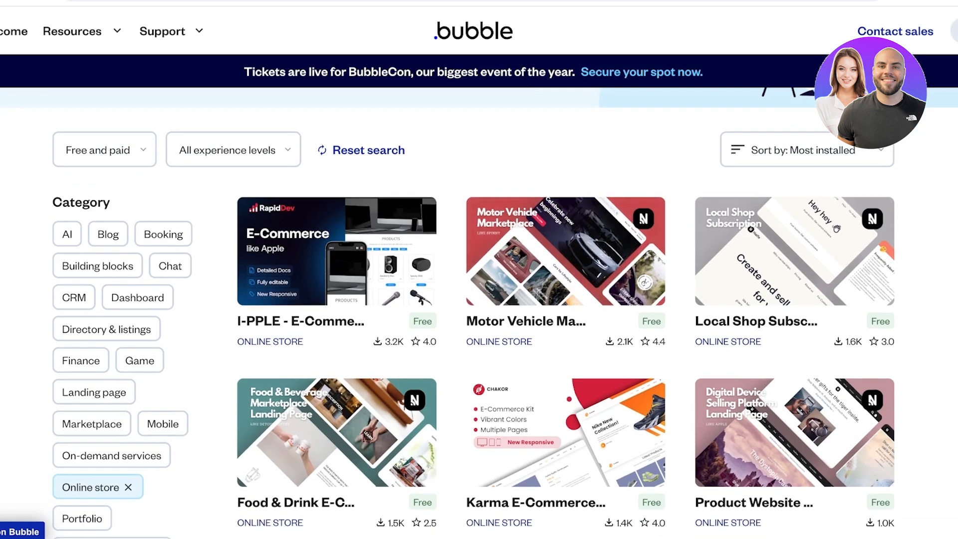
scroll(564, 260, "down", 15)
scroll(473, 357, "up", 3)
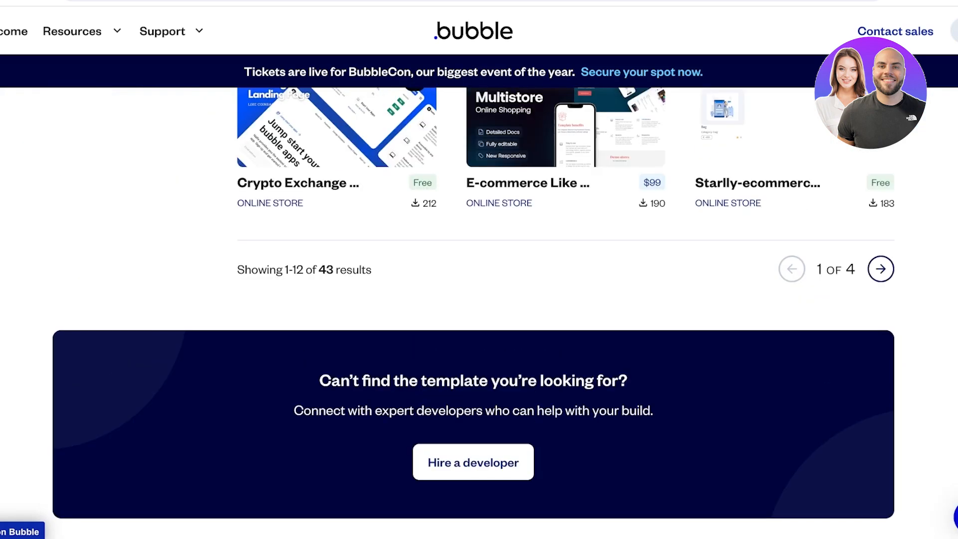
scroll(473, 356, "up", 12)
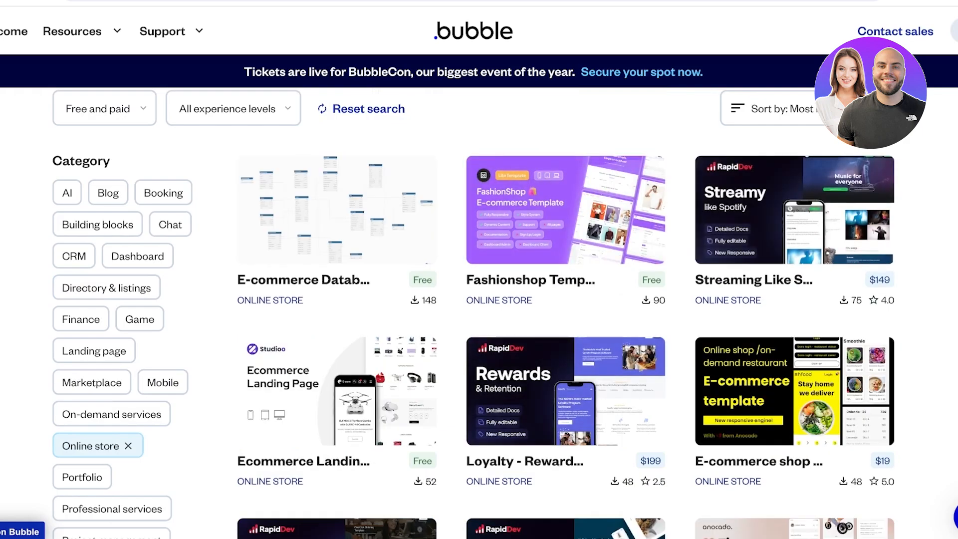
scroll(473, 300, "down", 14)
scroll(473, 300, "up", 13)
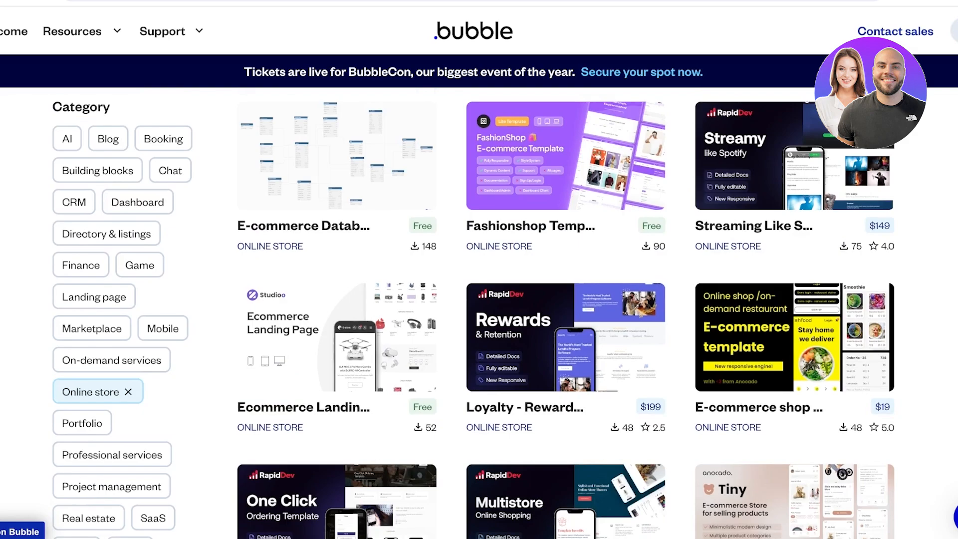
scroll(474, 300, "up", 3)
scroll(474, 299, "up", 5)
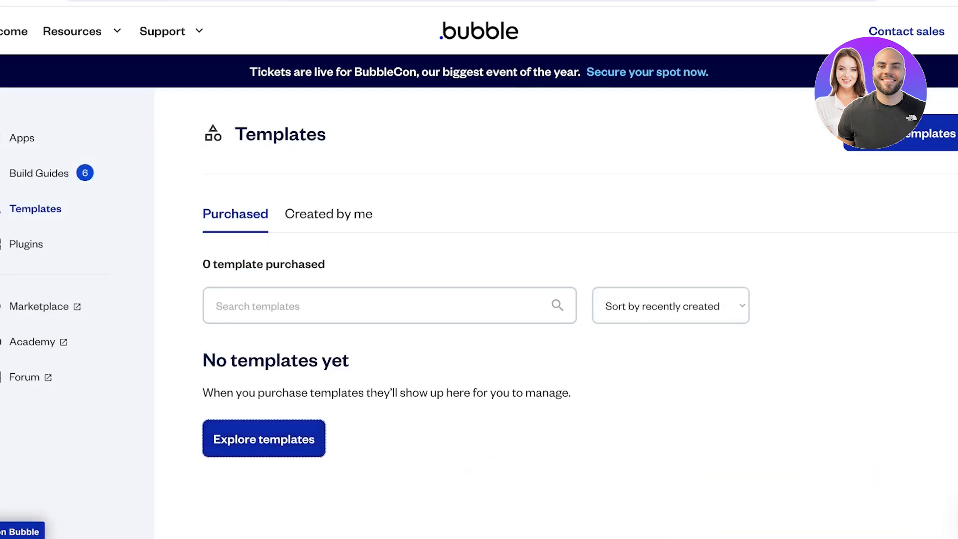
Step: Create a new app named Ruffles and start it with basic features instead of the free trial
left_click(22, 139)
left_click(264, 297)
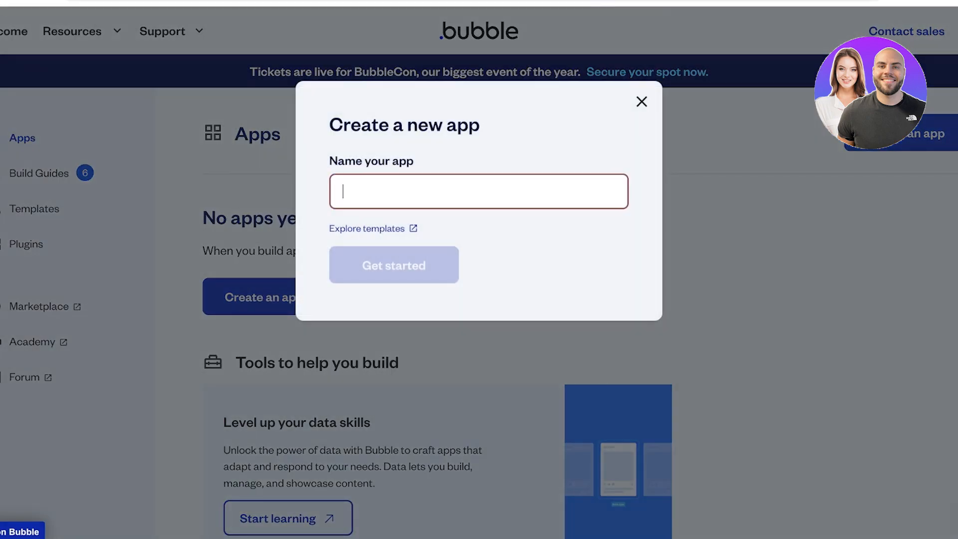
type("Ruffles")
key("Return")
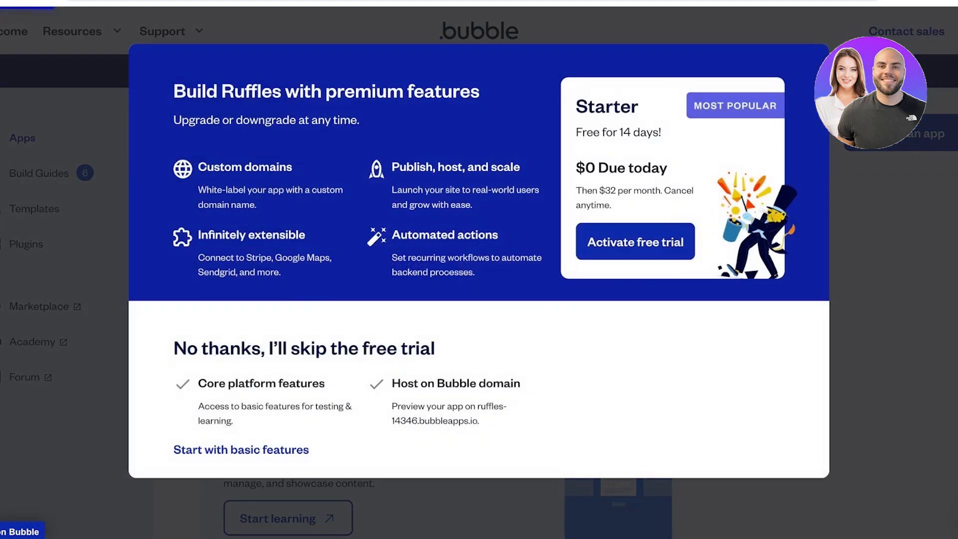
left_click(241, 450)
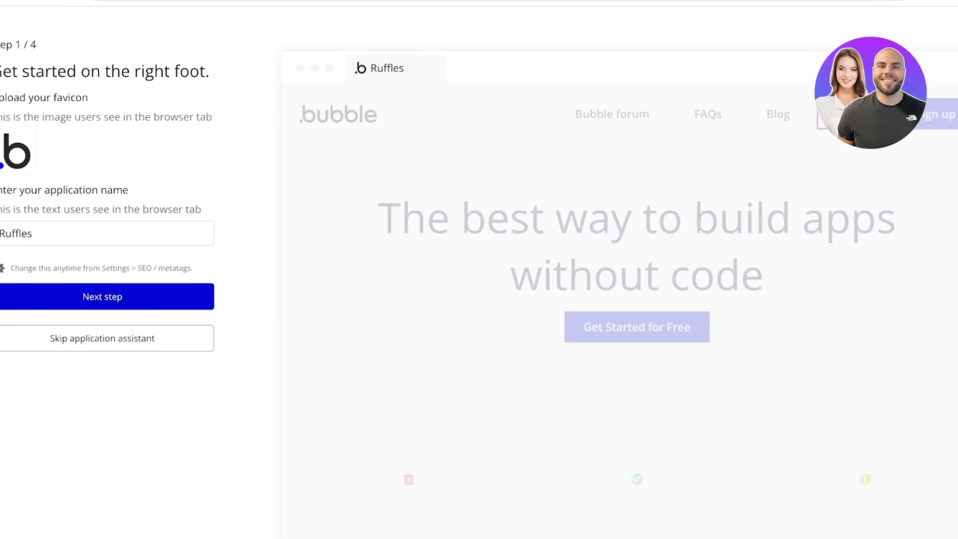
Step: Upload a custom favicon image, keep Ruffles as the application name, and continue to the default font setup
left_click(56, 233)
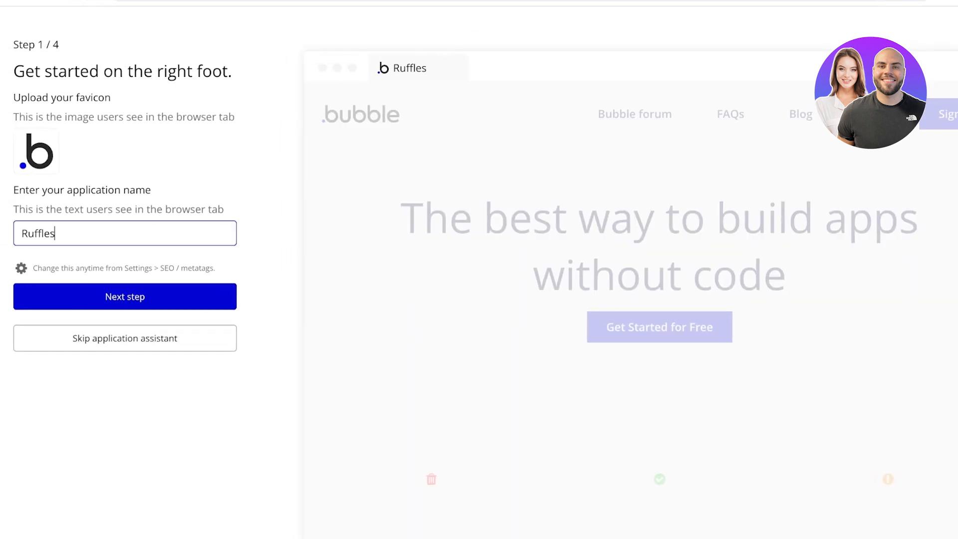
left_click(124, 296)
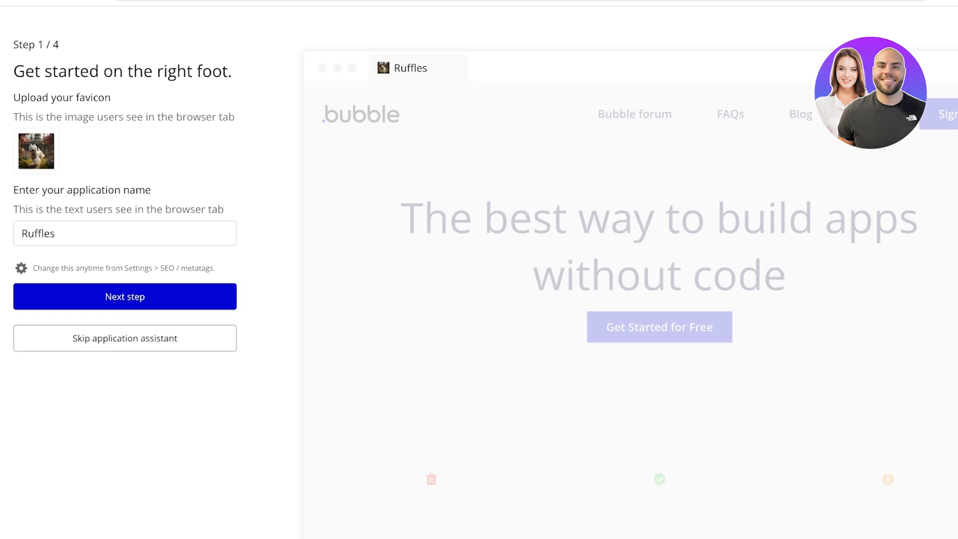
left_click(22, 234)
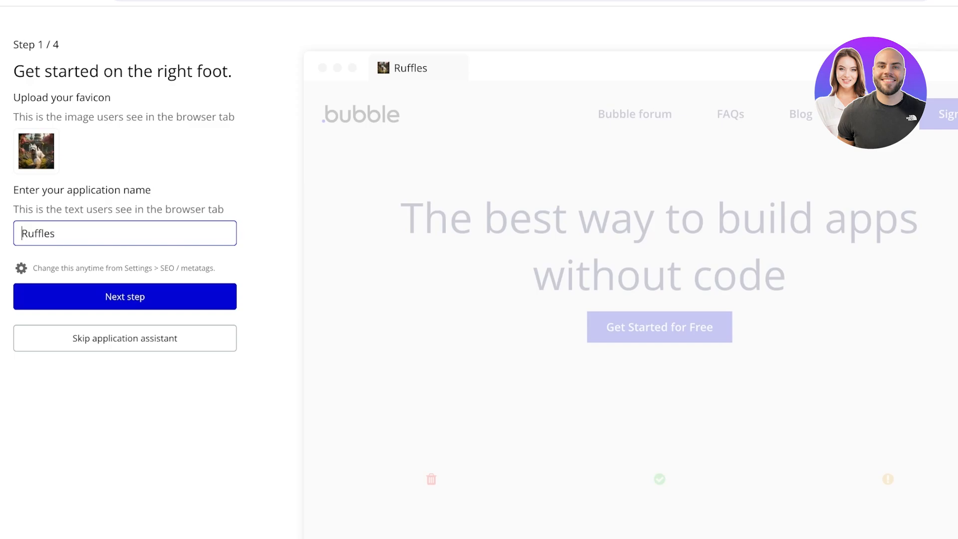
key("ctrl+a")
left_click(55, 233)
key("Return")
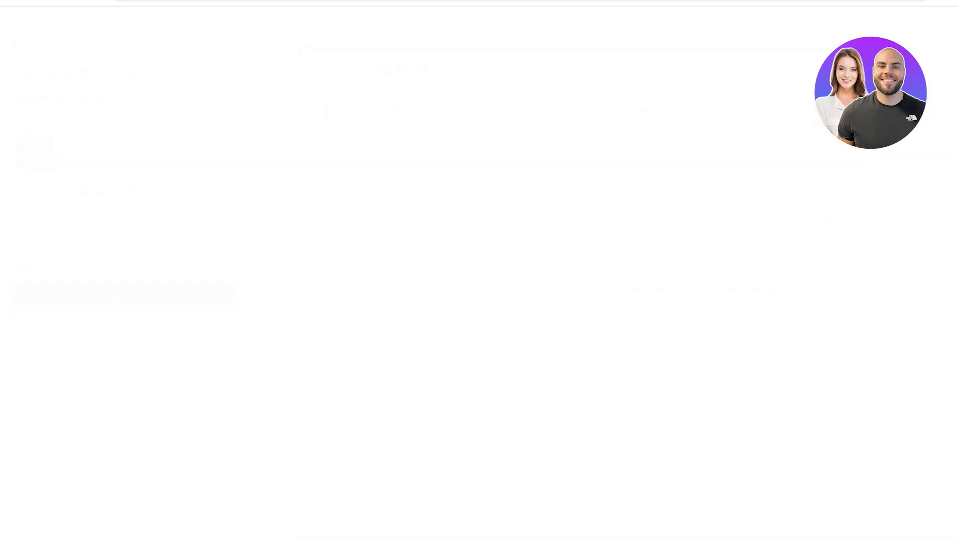
Step: Try EB Garamond and Alfa Slab One as the app's default font
left_click(125, 159)
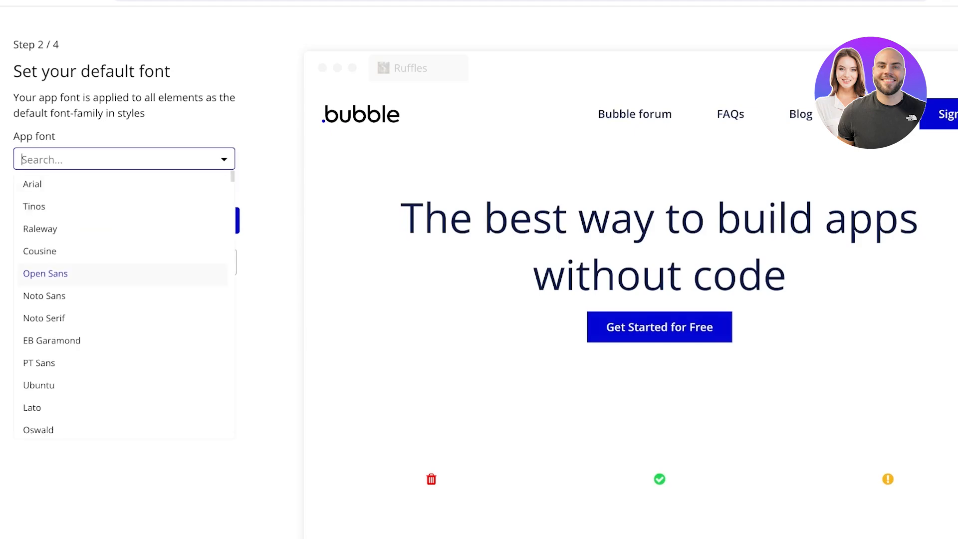
left_click(48, 340)
left_click(124, 159)
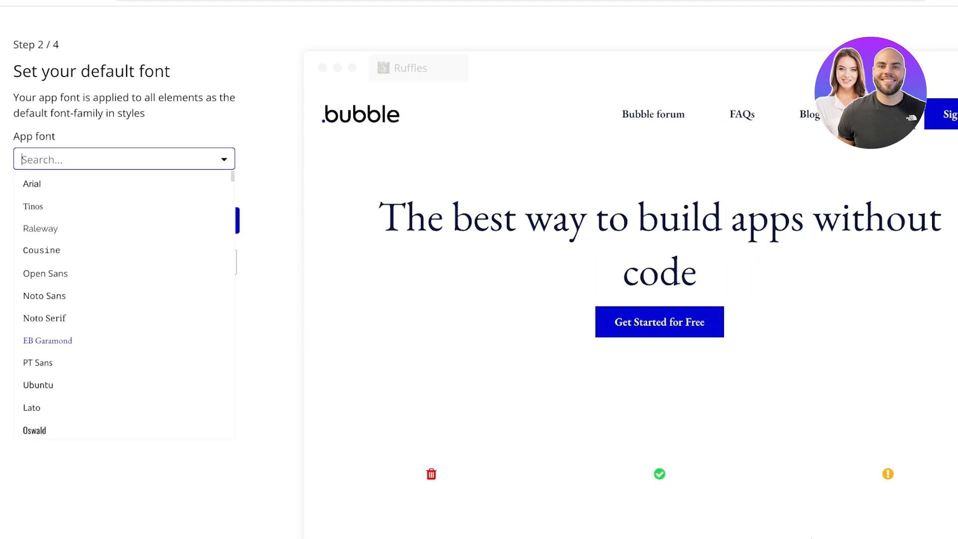
scroll(124, 300, "down", 10)
left_click(43, 301)
Step: Set the app's default font to Alike and continue to the default color setup
left_click(124, 159)
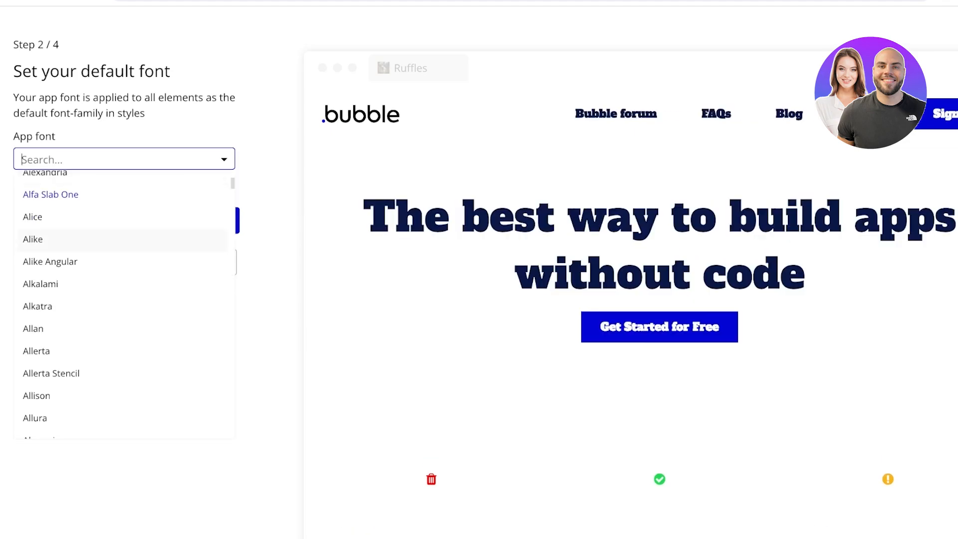
left_click(50, 239)
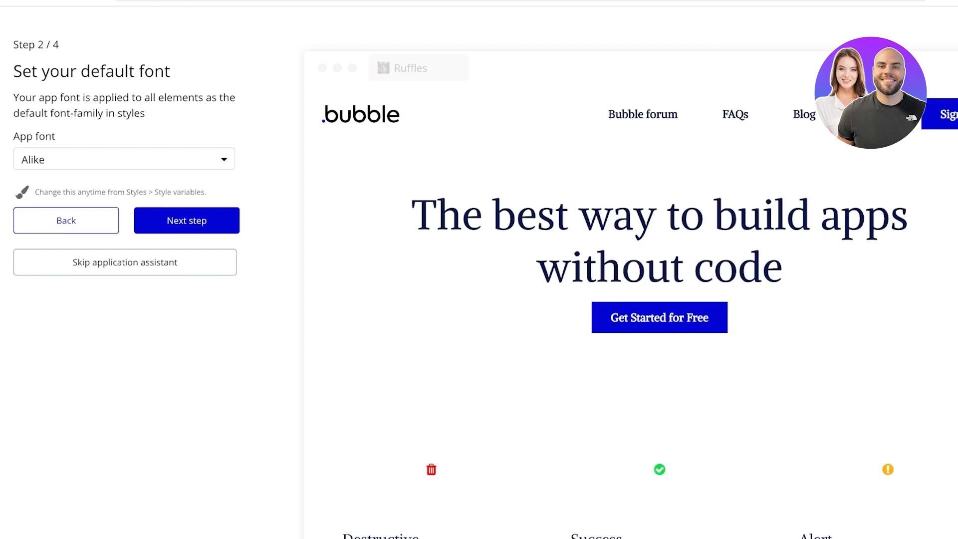
left_click(187, 220)
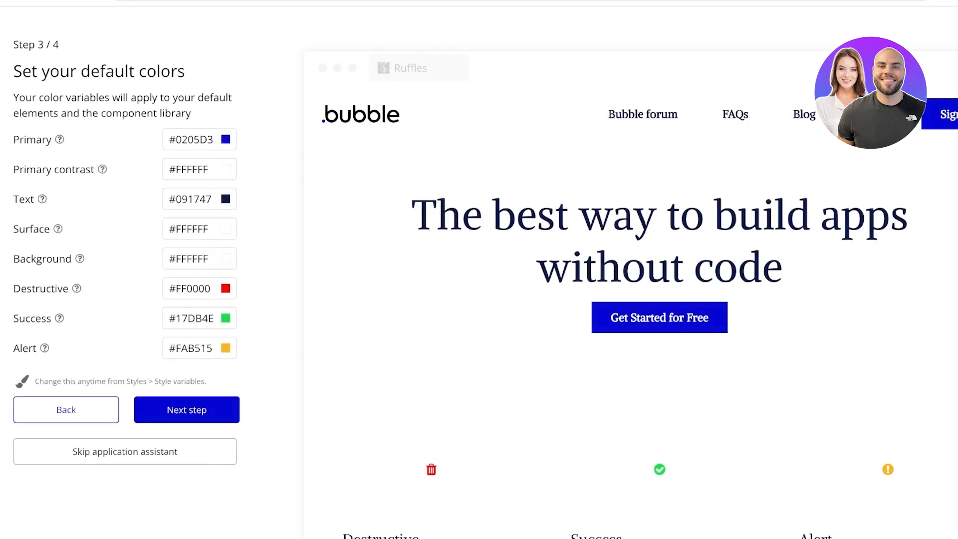
Step: Change the app's Primary color to the magenta #D40279
left_click(225, 139)
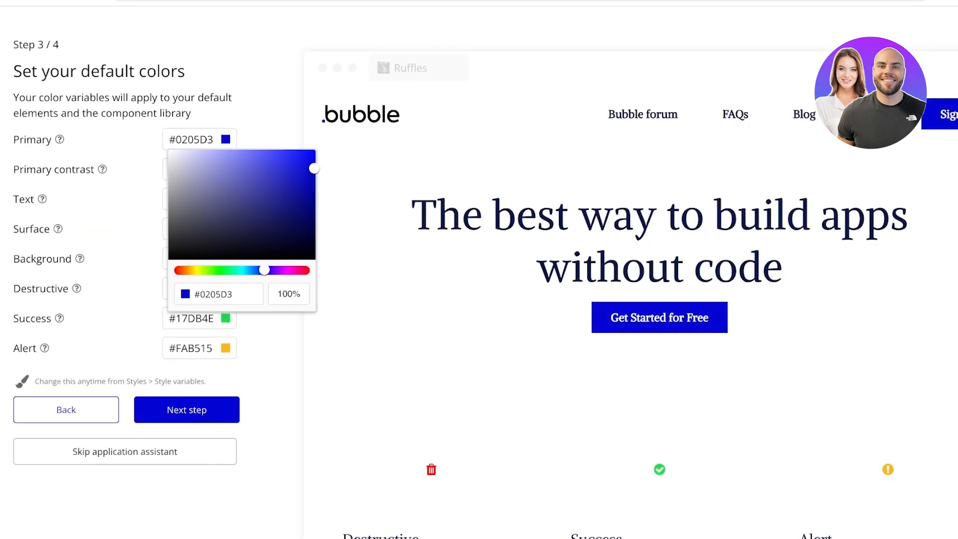
left_click_drag(265, 270, 297, 270)
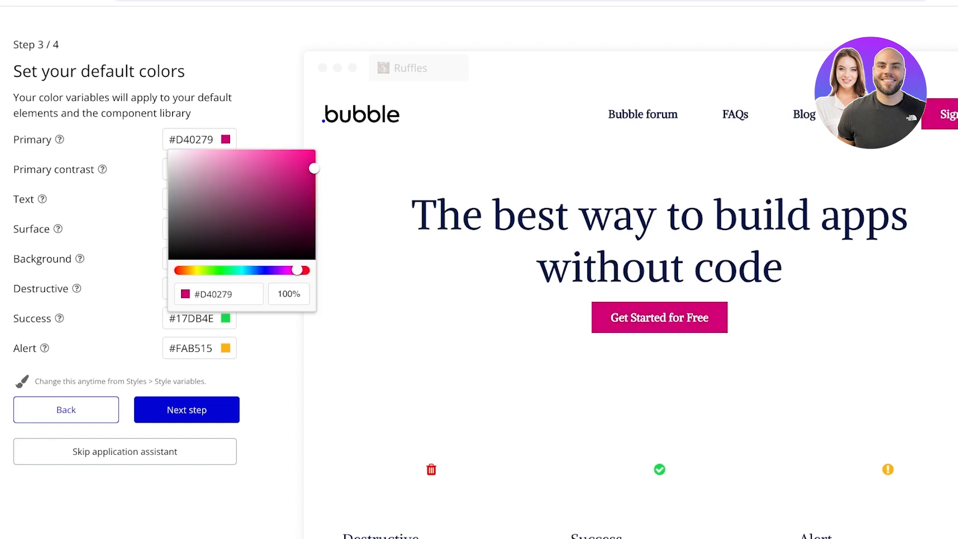
key("Escape")
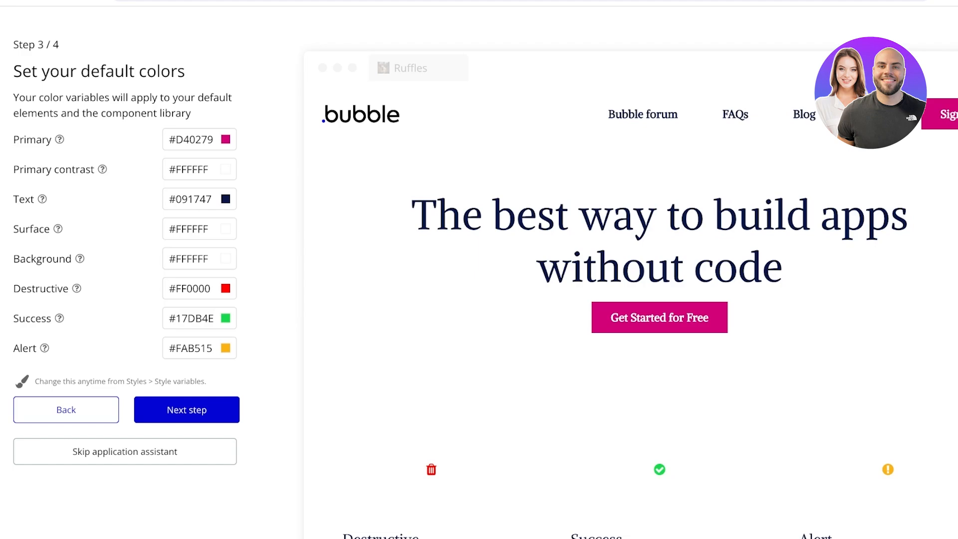
left_click(226, 199)
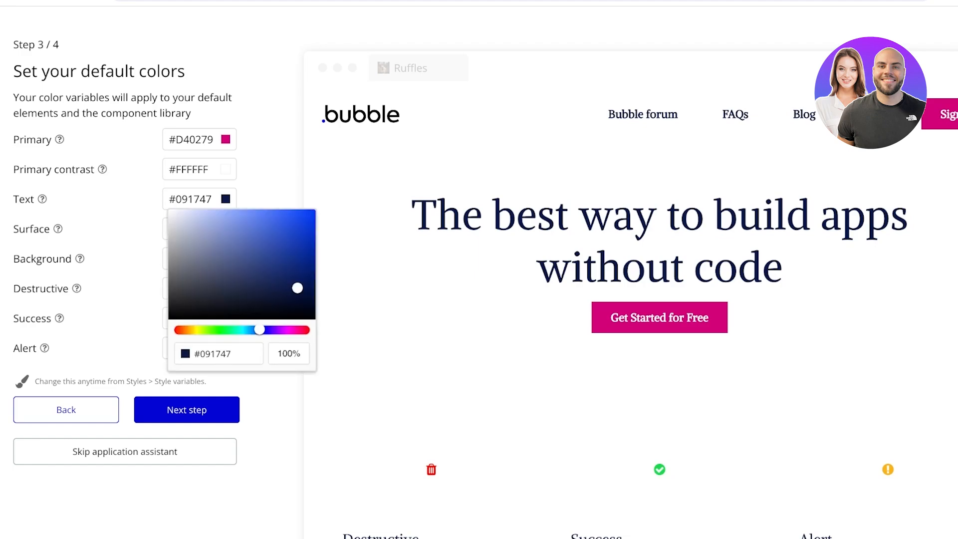
key("Escape")
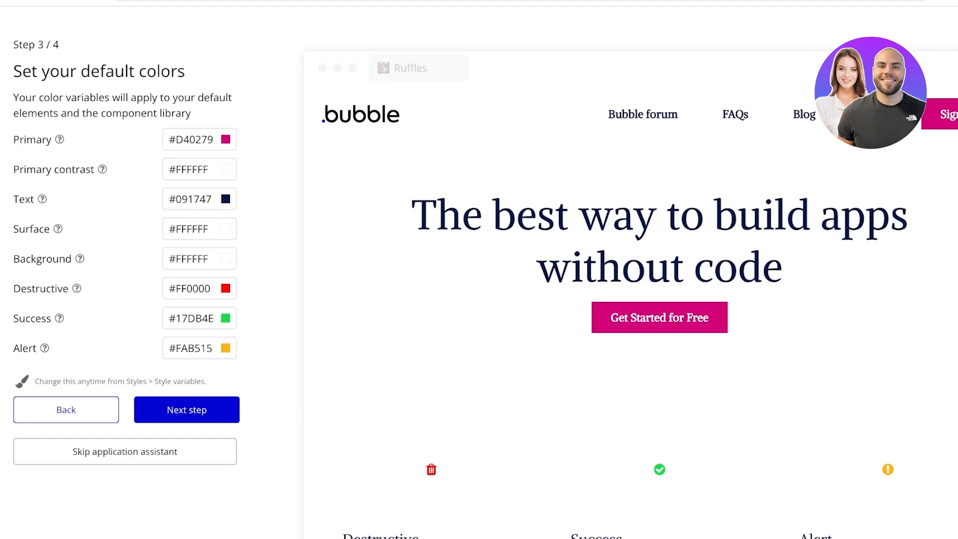
left_click(225, 289)
left_click(225, 288)
Step: Change the app's Success color to the darker green #358227
left_click(226, 319)
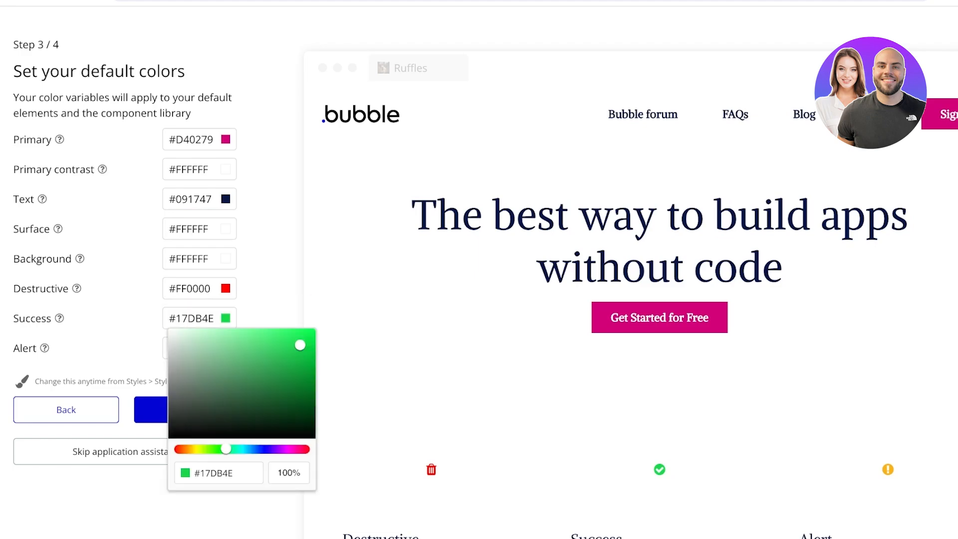
mouse_move(226, 449)
left_mouse_down()
mouse_move(295, 449)
mouse_move(214, 449)
mouse_move(299, 449)
mouse_move(215, 449)
left_mouse_up()
left_click(268, 383)
left_click_drag(268, 383, 270, 382)
key("Escape")
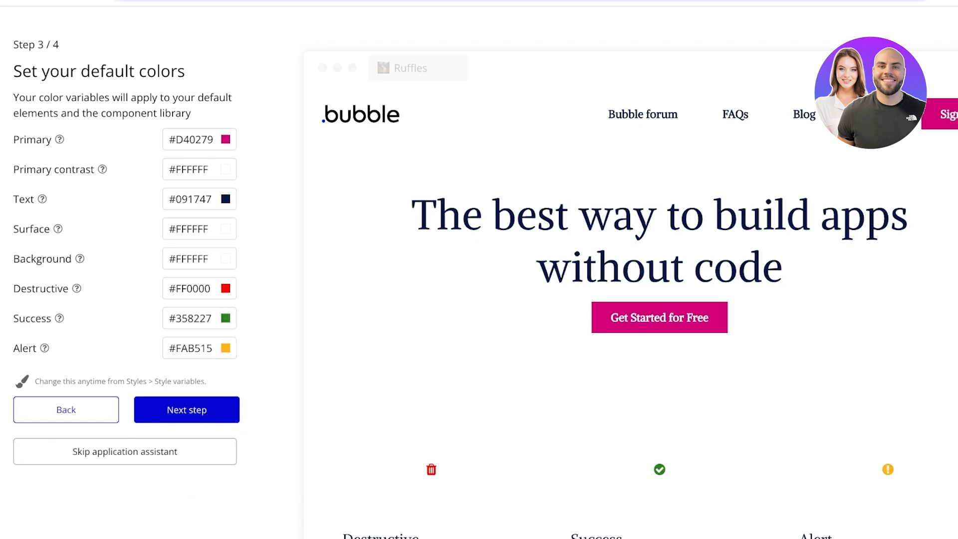
Step: Set the Destructive color to the dark red #921515 and the Alert color to the muted yellow #CFB067
left_click(226, 289)
left_click_drag(294, 331, 242, 376)
key("Escape")
left_click(225, 349)
key("Escape")
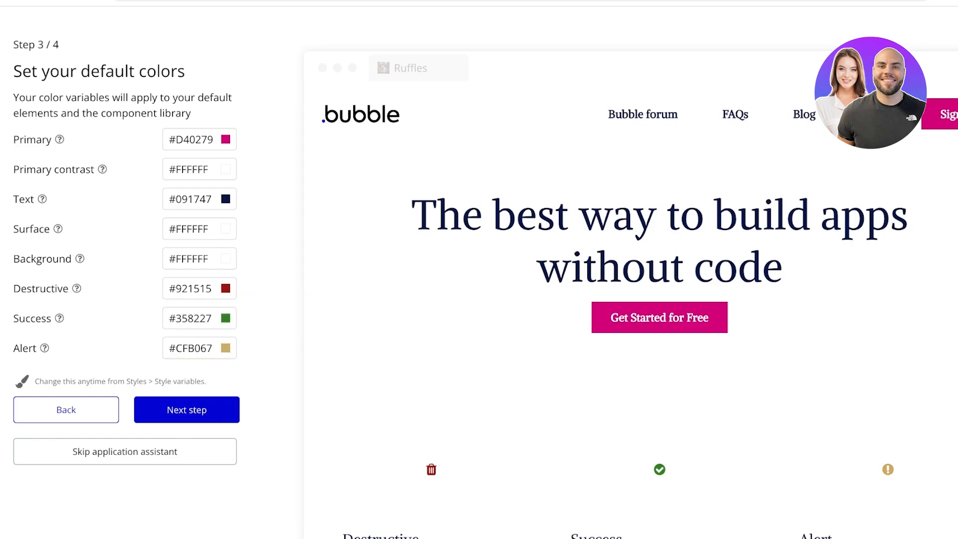
Step: Accept the default colors, look through the official Bubble plugins and finish the application assistant without installing any
left_click(187, 410)
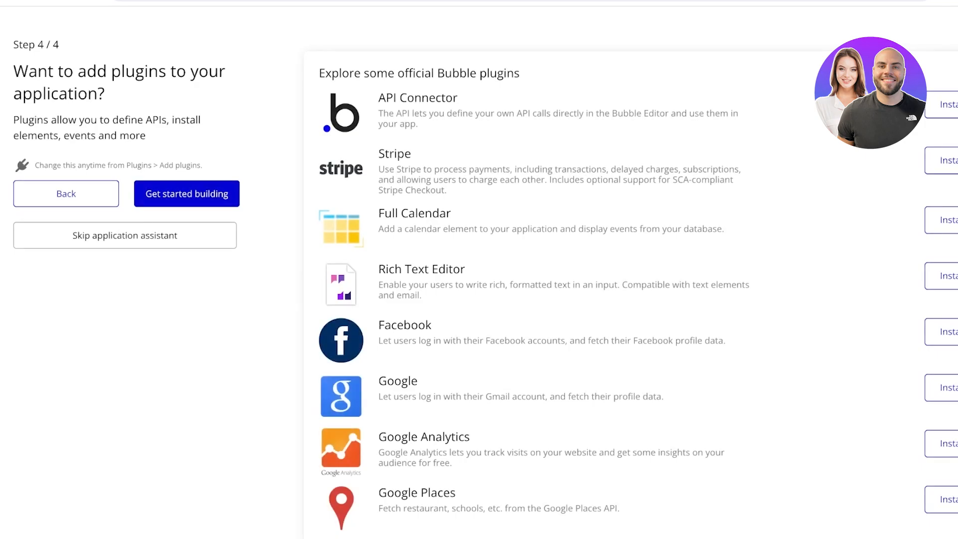
scroll(479, 280, "down", 4)
scroll(479, 279, "up", 4)
scroll(479, 279, "down", 4)
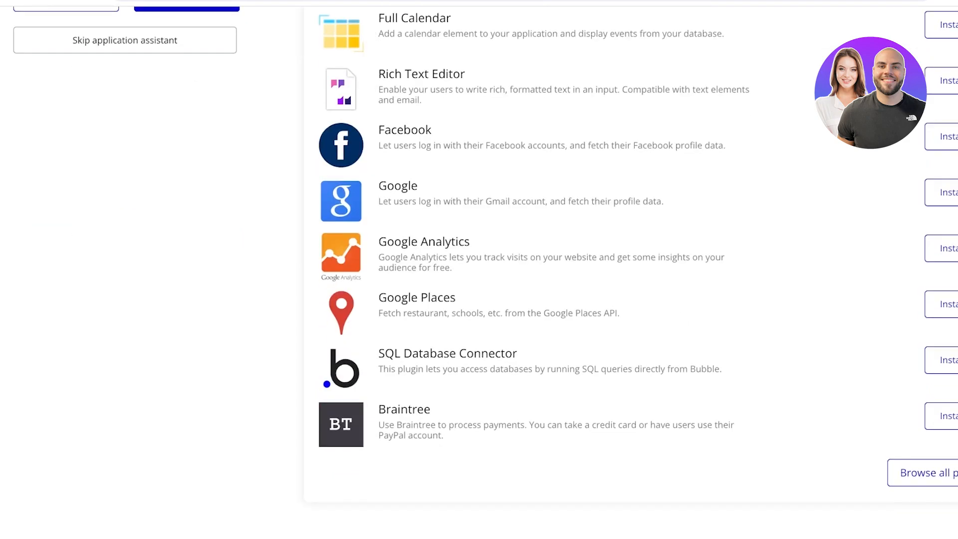
scroll(480, 279, "up", 3)
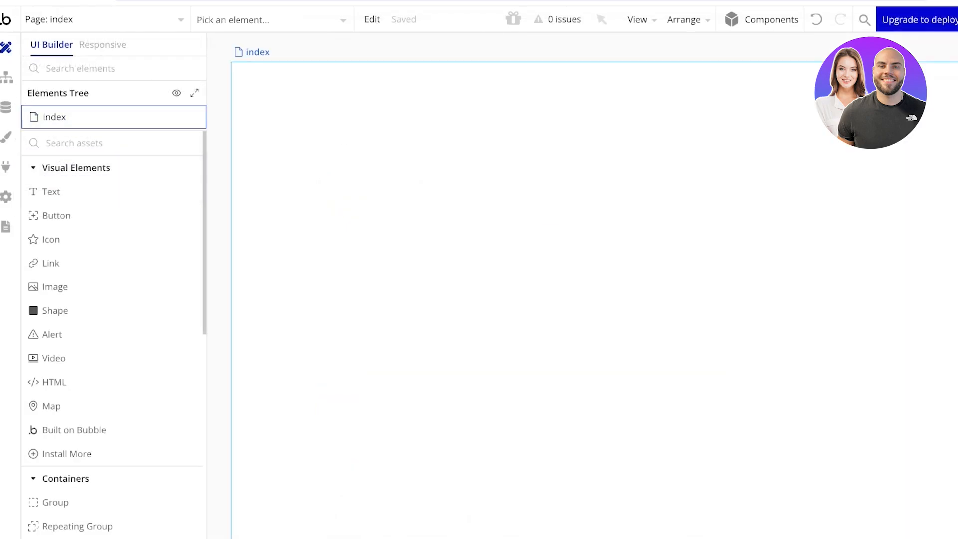
Step: Select the index page, choose index among the app's pages and close its property editor
left_click(54, 117)
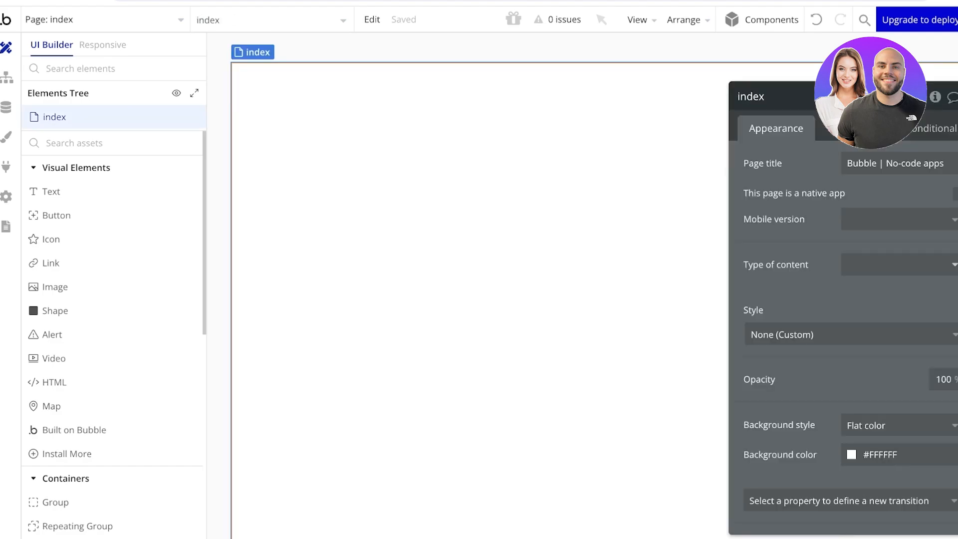
left_click(105, 19)
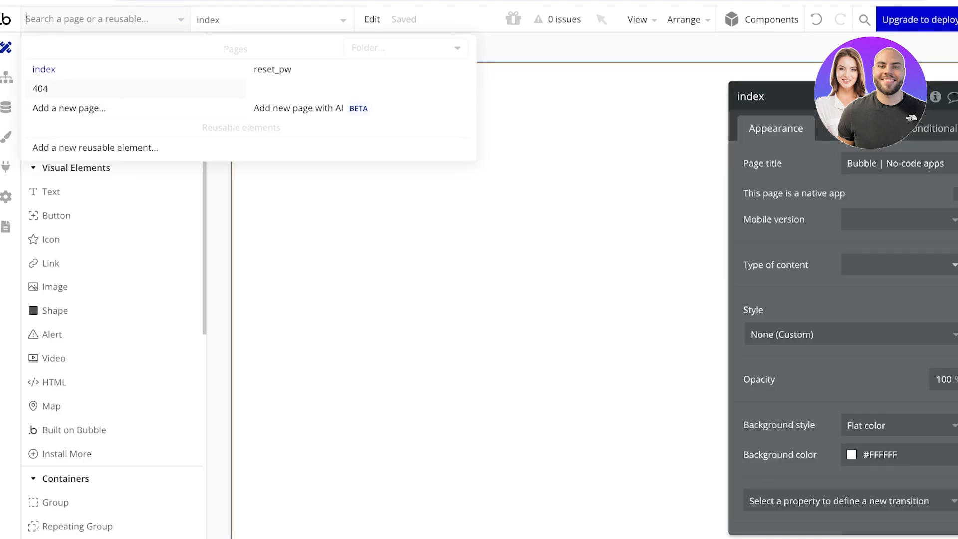
left_click(75, 69)
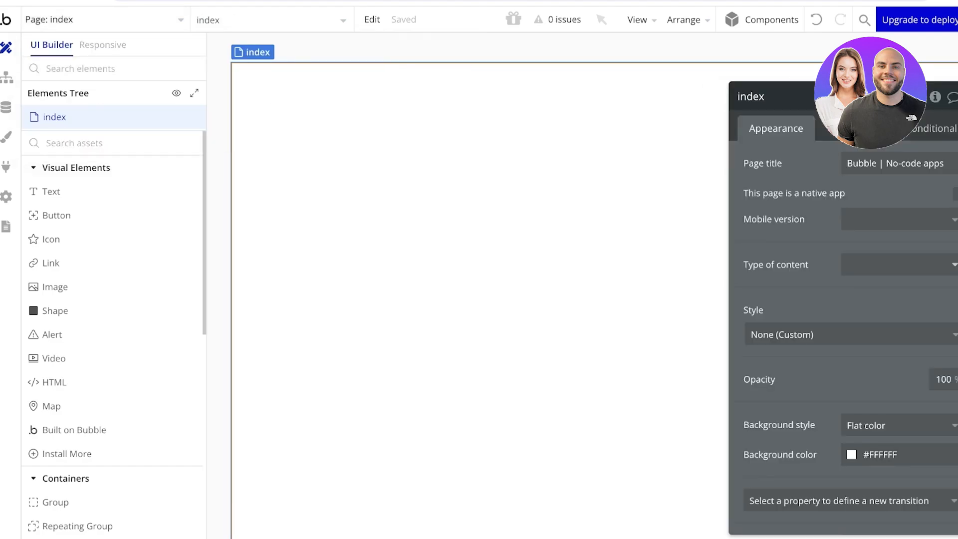
left_click(957, 97)
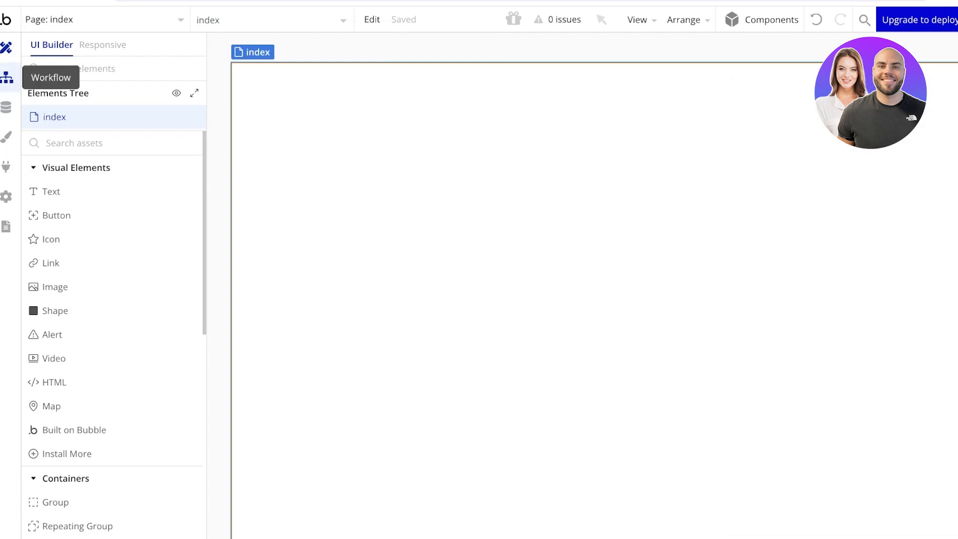
Step: Examine the Visual Elements, Containers and Input forms categories of the element palette, leaving all three collapsed
left_click(55, 168)
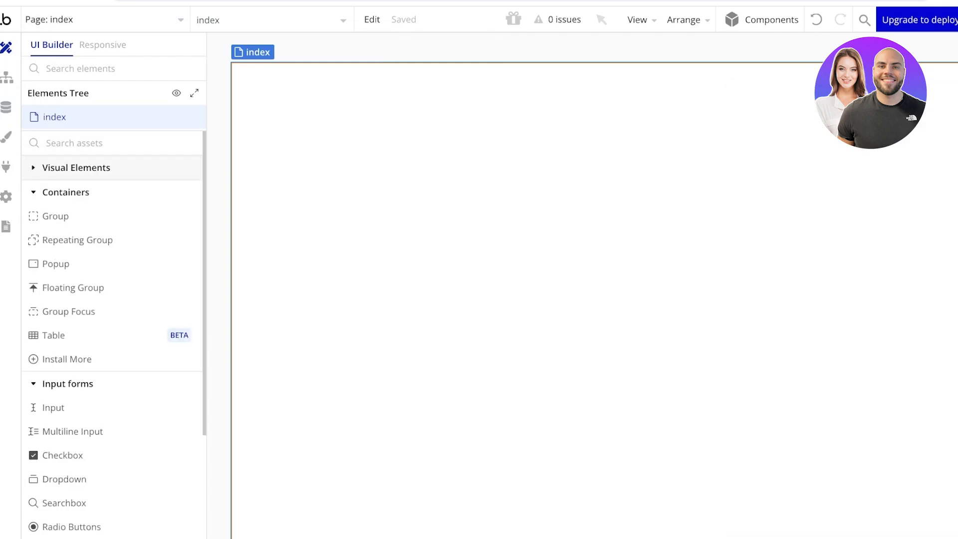
left_click(55, 167)
left_click(55, 168)
left_click(55, 192)
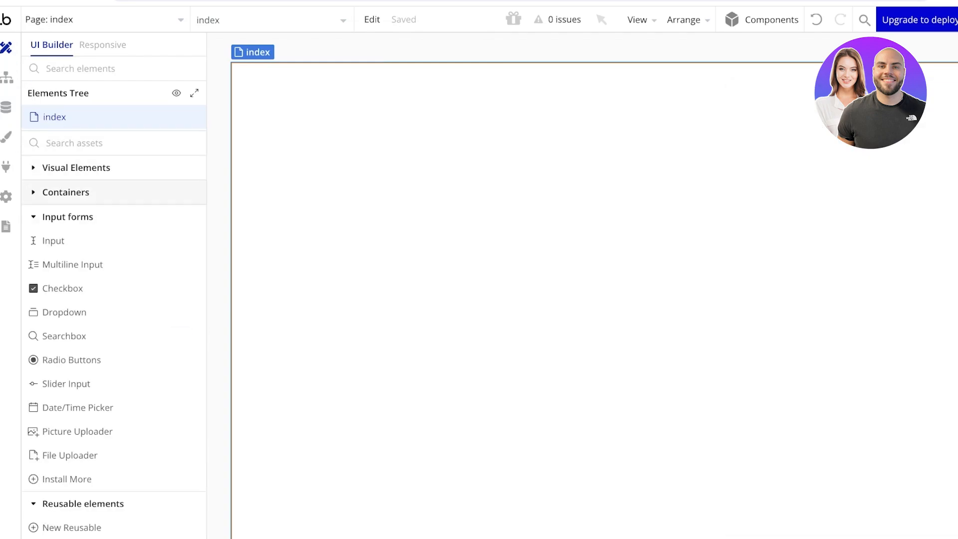
left_click(55, 192)
left_click(55, 192)
left_click(55, 217)
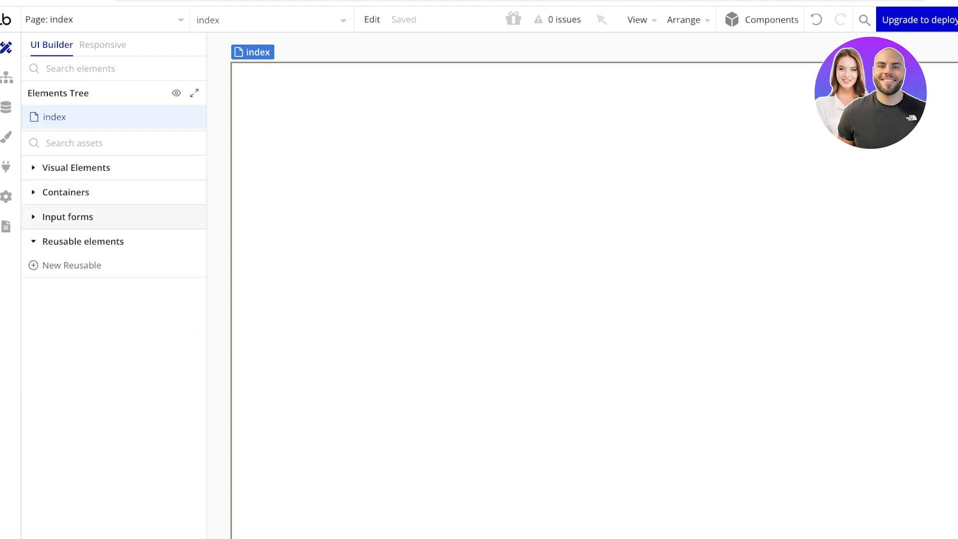
left_click(55, 216)
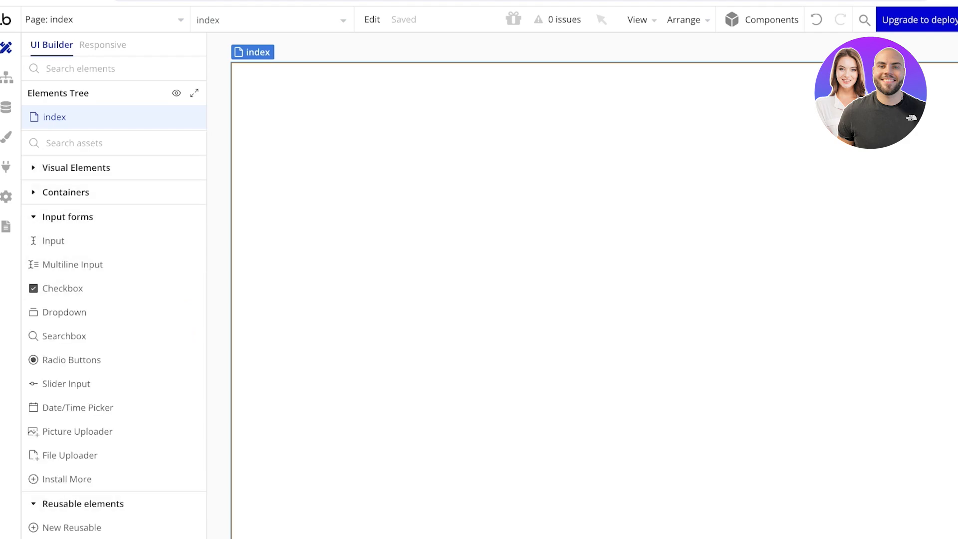
left_click(55, 216)
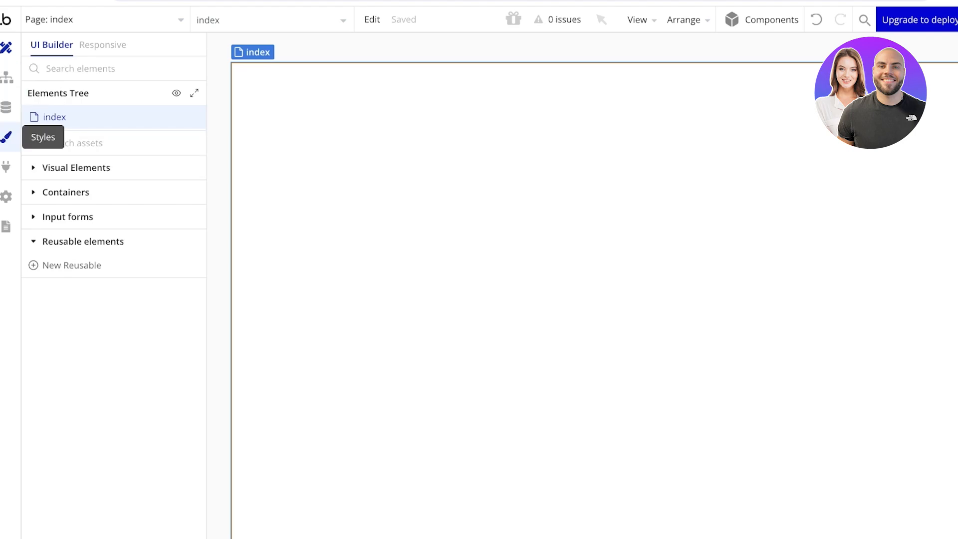
Step: Open the index page's properties and look through its background, SEO and HTML header settings
right_click(479, 156)
left_click(531, 166)
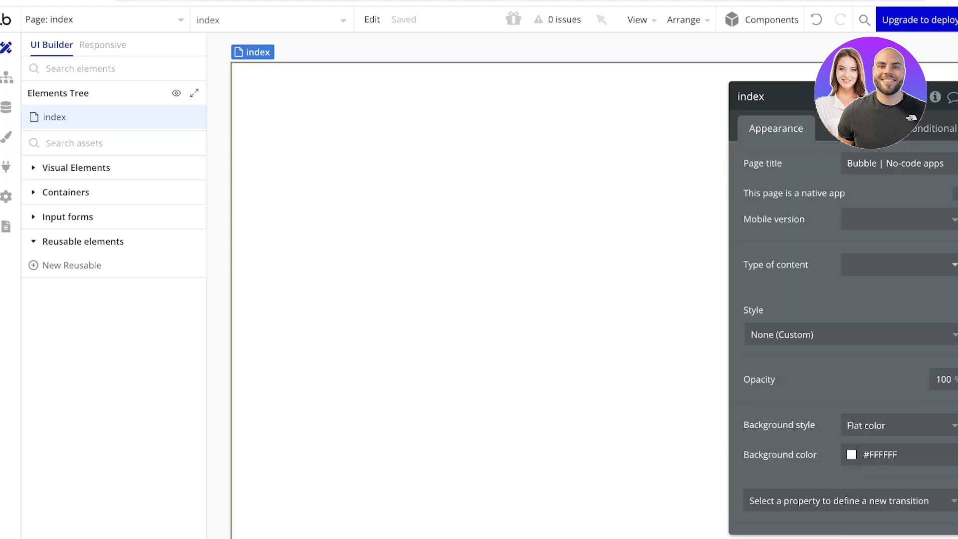
scroll(843, 324, "down", 5)
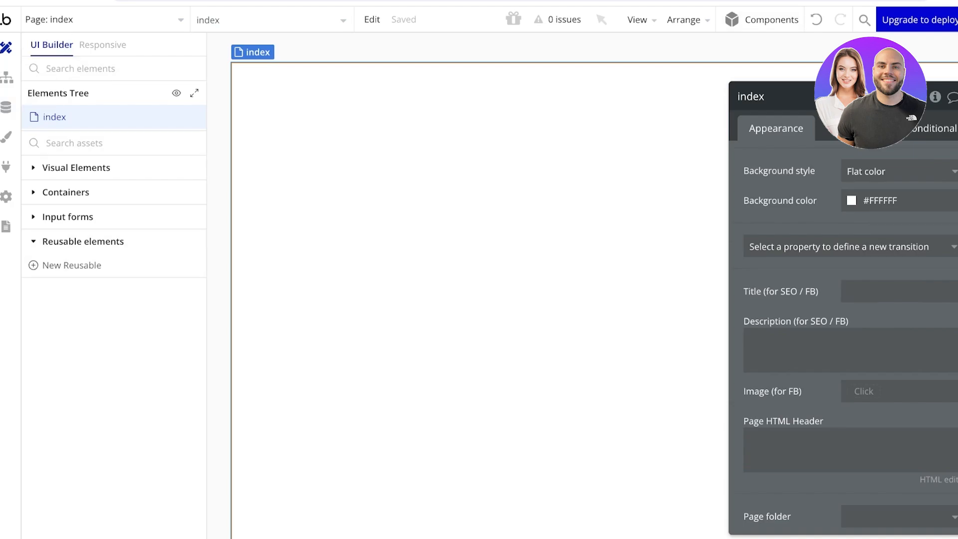
Step: Draw a Popup container about 463 px wide on the index page and close its property editor
left_click(65, 192)
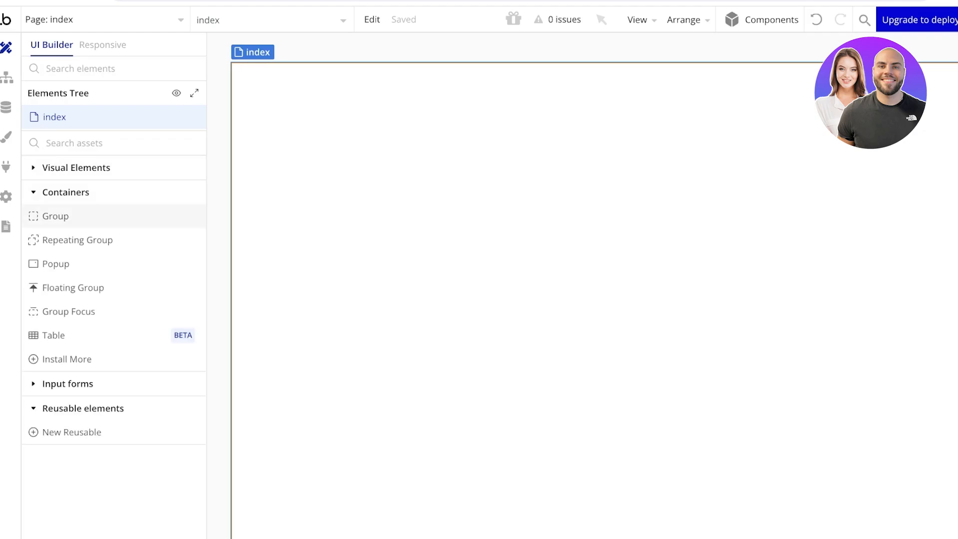
left_click(55, 264)
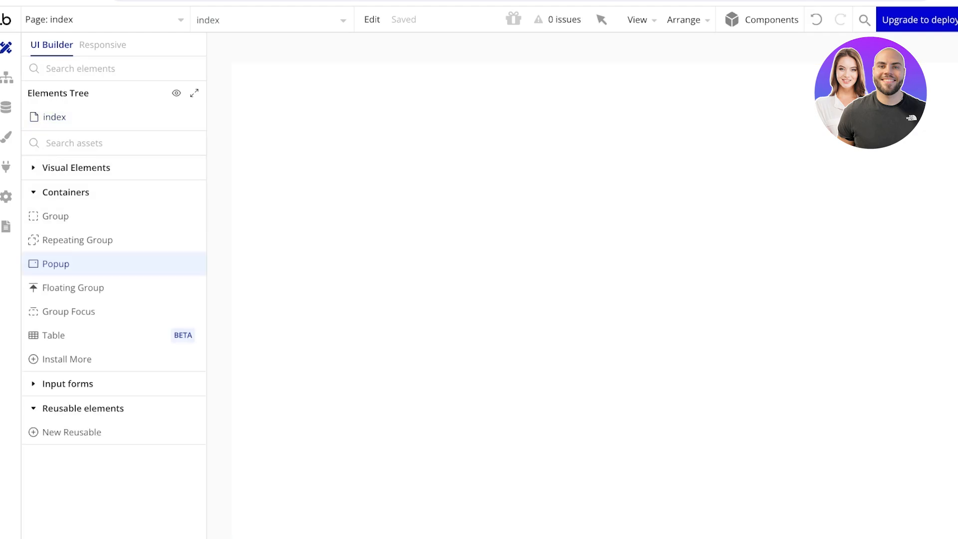
mouse_move(434, 162)
left_mouse_down()
mouse_move(713, 454)
mouse_move(783, 479)
left_mouse_up()
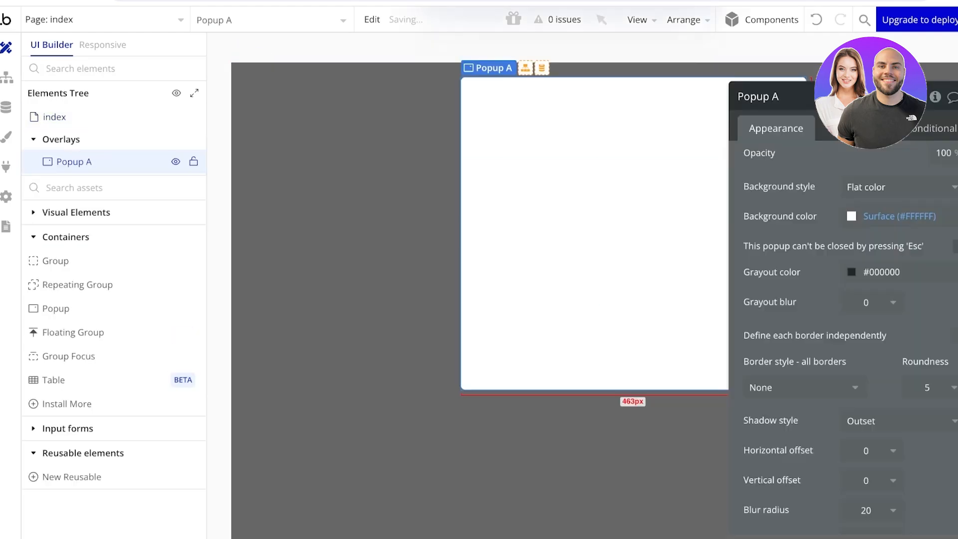
left_click(883, 97)
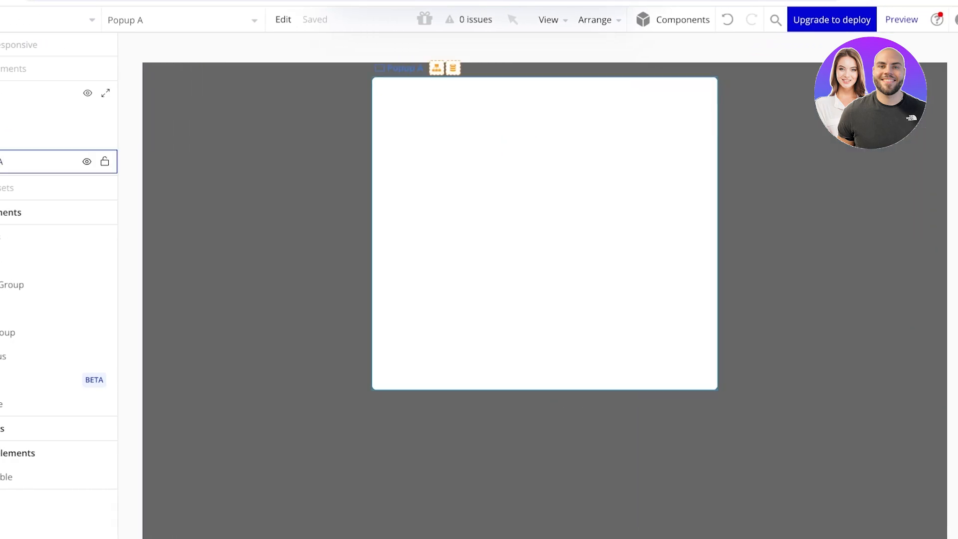
Step: Open the popup's properties and set its type of content to text
double_click(545, 233)
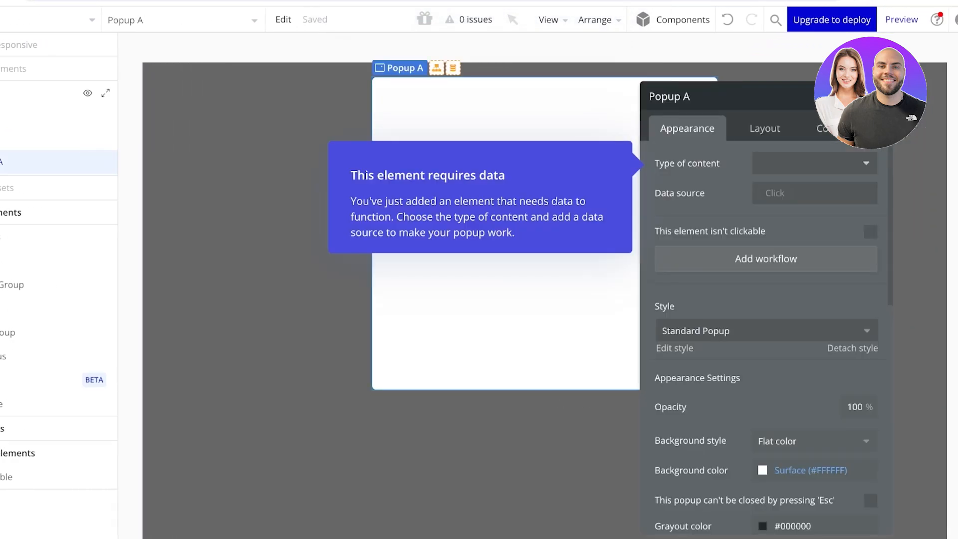
left_click(815, 163)
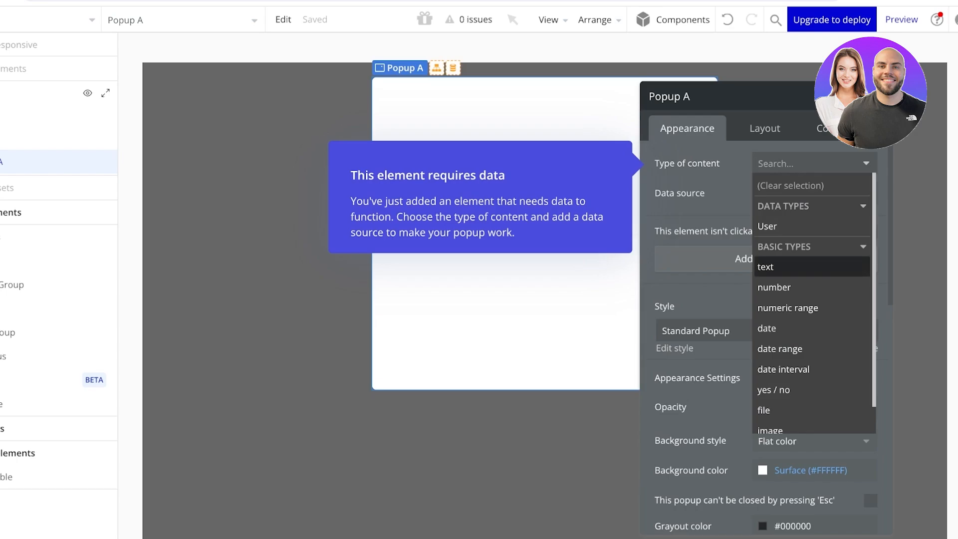
left_click(788, 267)
left_click(788, 194)
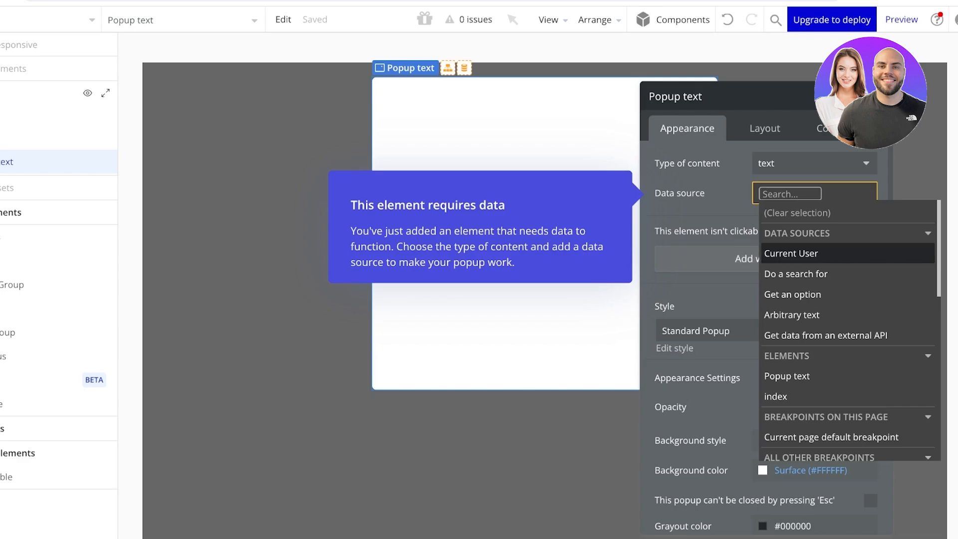
left_click(792, 254)
left_click(708, 212)
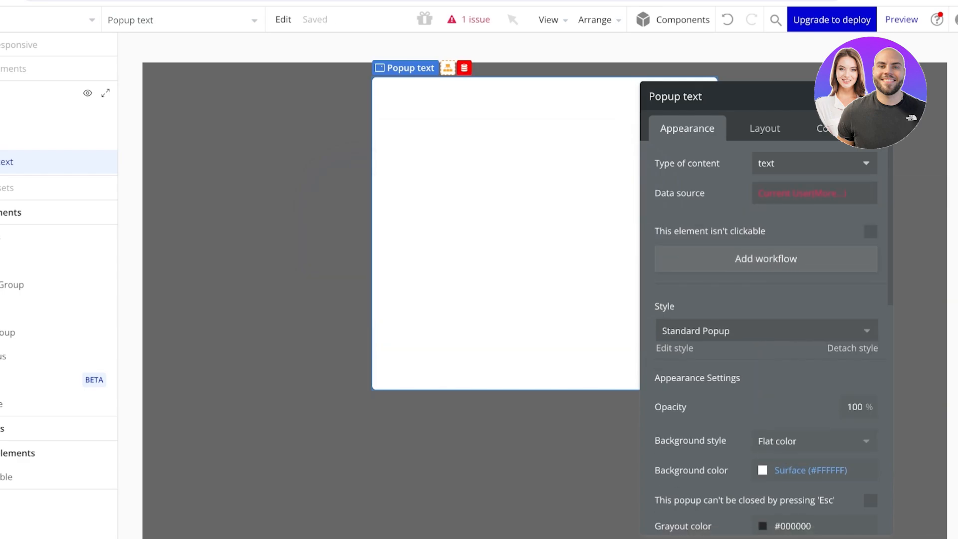
left_click(789, 194)
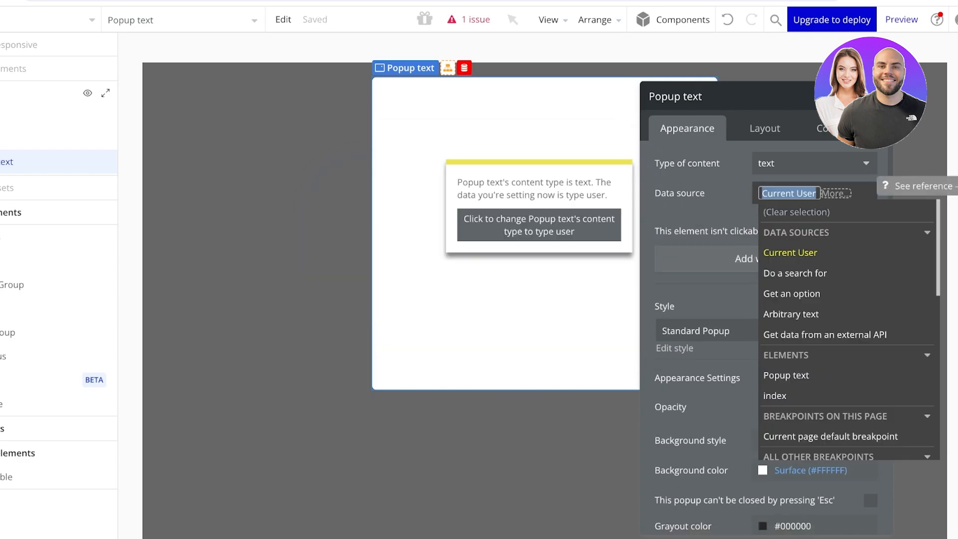
type("d")
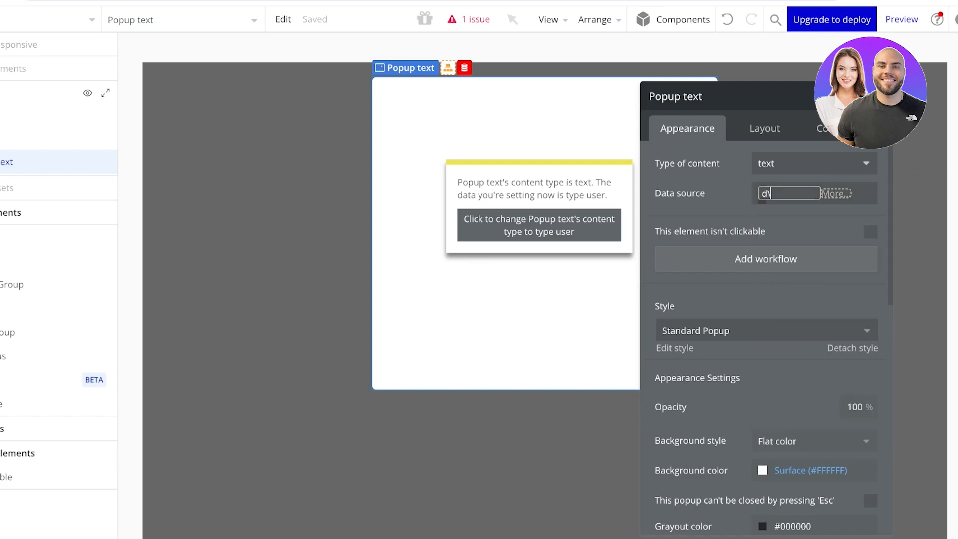
key("BackSpace")
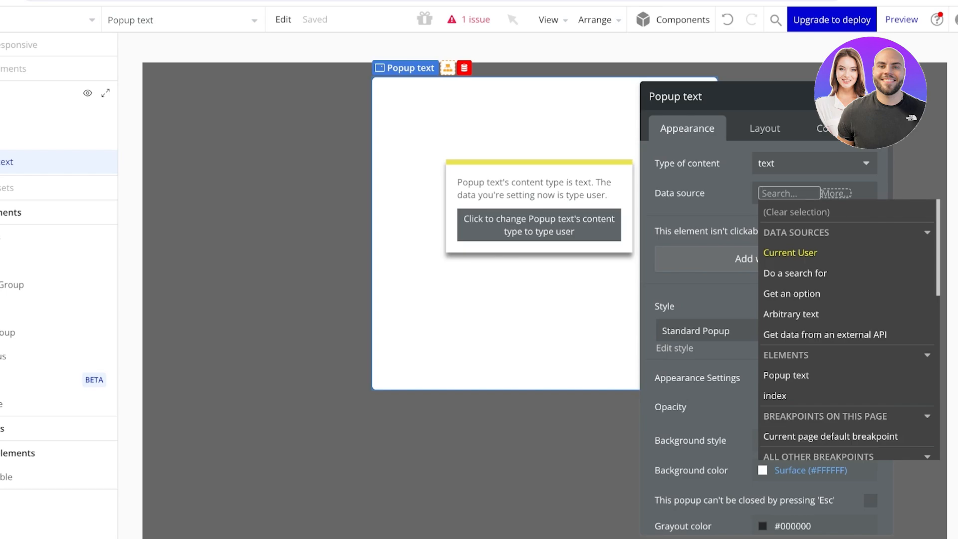
left_click(797, 212)
left_click(797, 194)
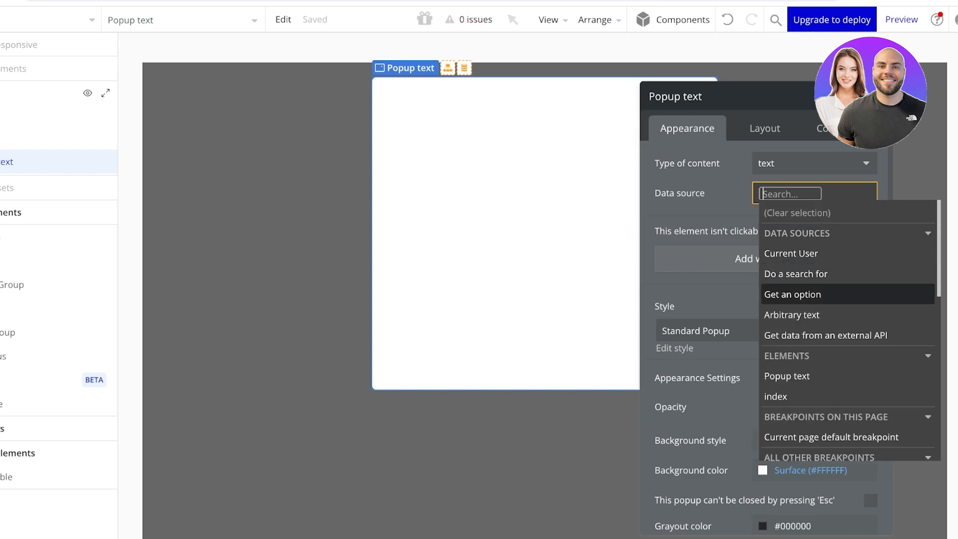
scroll(799, 305, "down", 5)
scroll(799, 302, "up", 5)
left_click(791, 253)
left_click(776, 194)
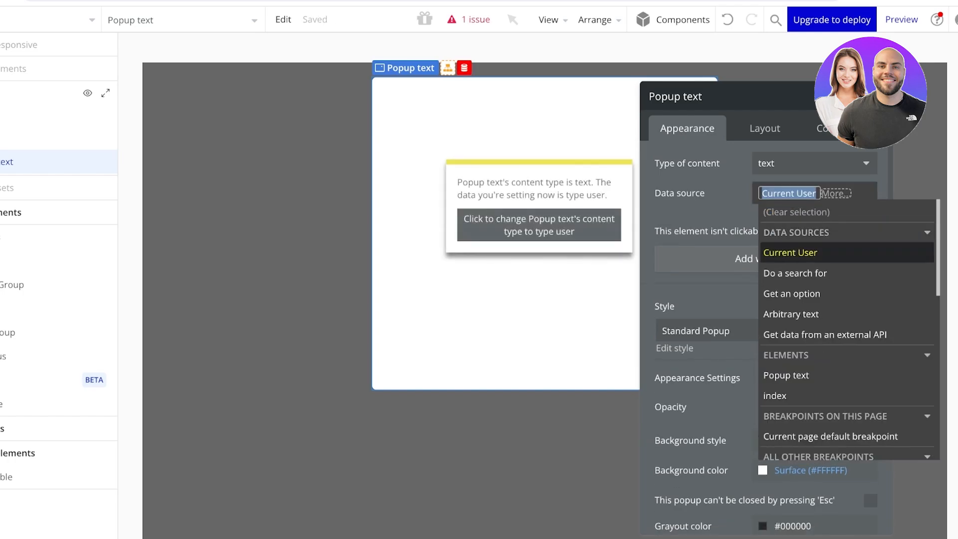
left_click(836, 194)
left_click(836, 194)
scroll(847, 399, "down", 1)
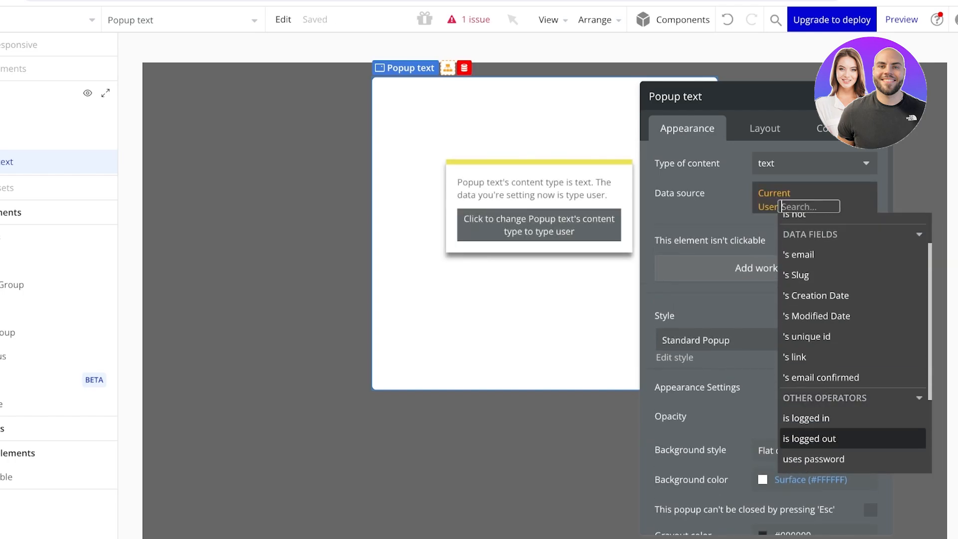
scroll(818, 439, "up", 1)
left_click(799, 306)
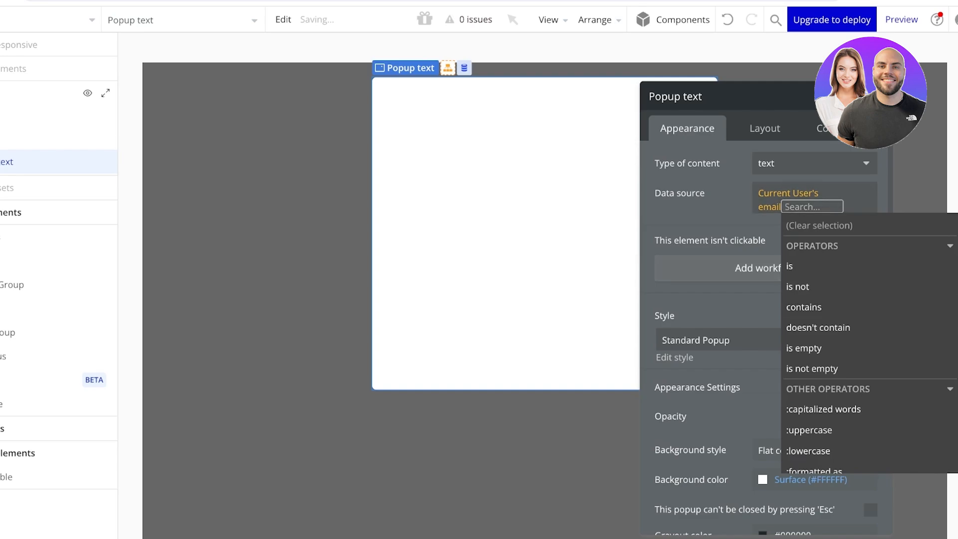
key("Escape")
left_click(815, 164)
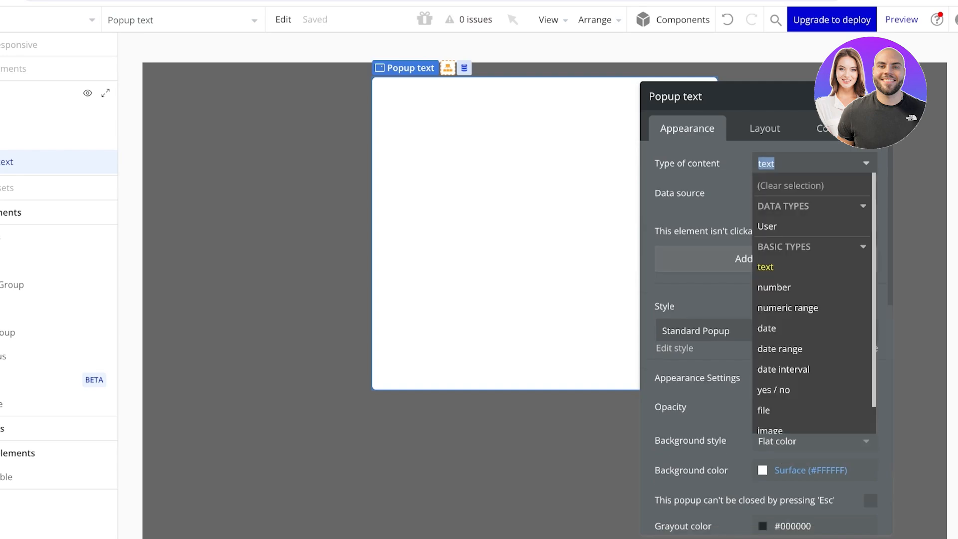
key("Escape")
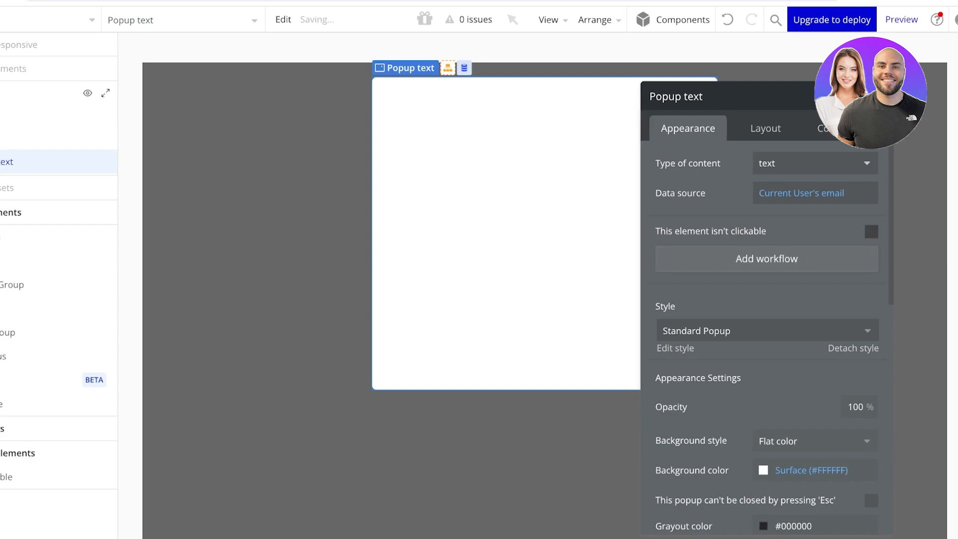
Step: Keep the popup's background style as Flat color and set its background color to the pale pinkish grey #D1C0C0
scroll(767, 251, "down", 2)
left_click(768, 251)
left_click(699, 297)
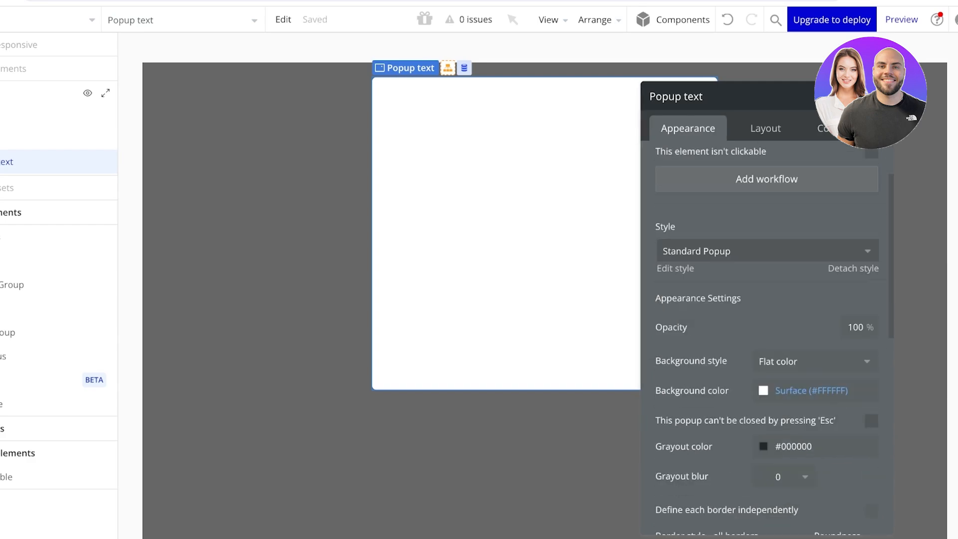
scroll(768, 339, "down", 3)
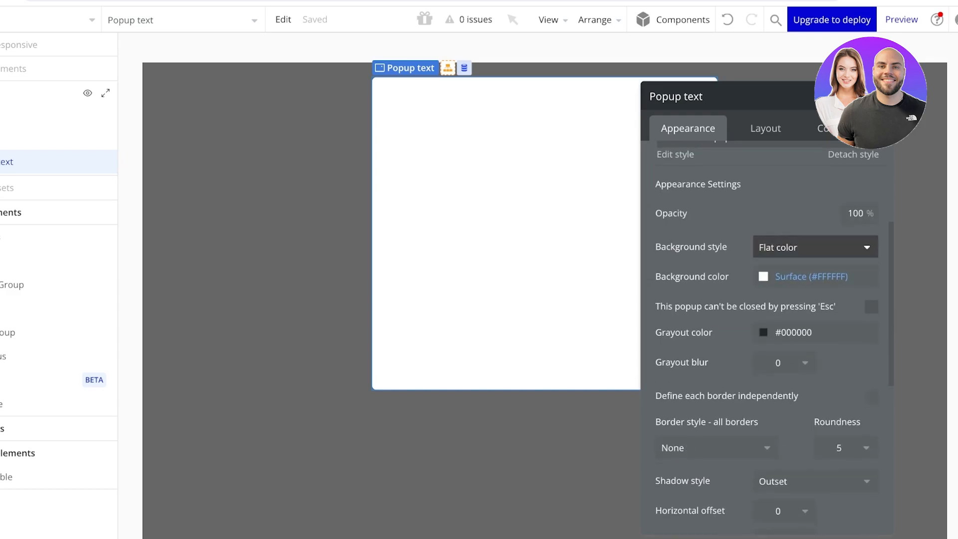
left_click(813, 248)
left_click(778, 316)
left_click(816, 276)
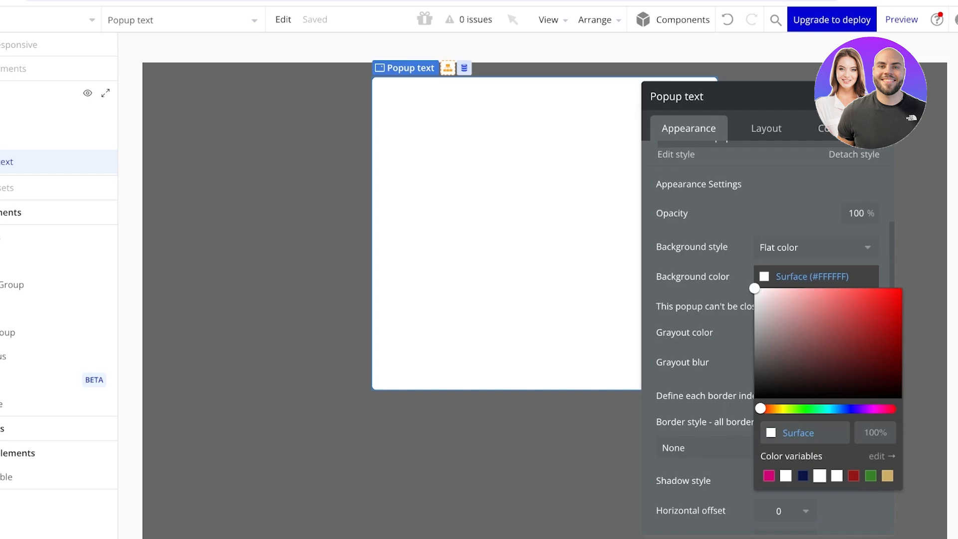
left_click(773, 309)
left_click_drag(774, 309, 766, 308)
left_click(793, 277)
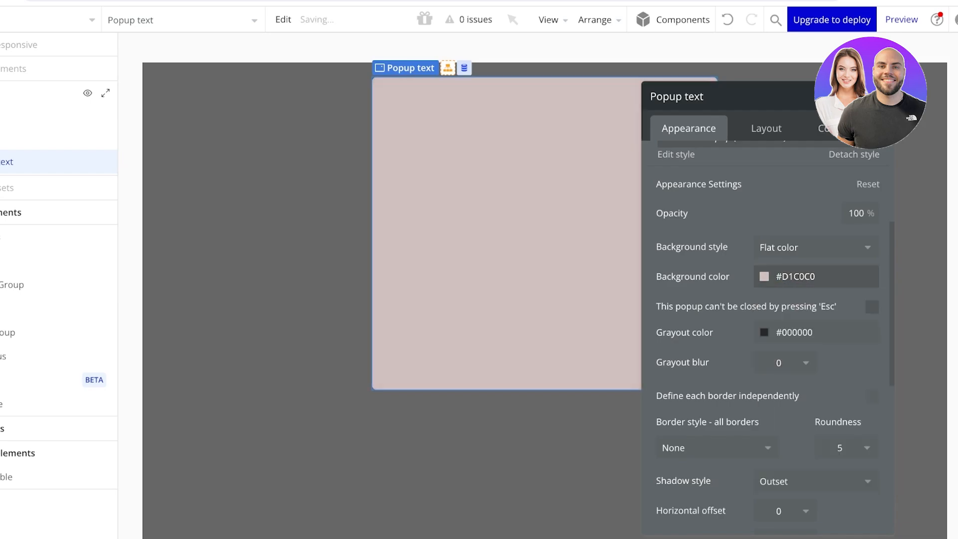
Step: Review the popup's border, shadow and size settings along with its layout and conditional settings
scroll(768, 340, "down", 4)
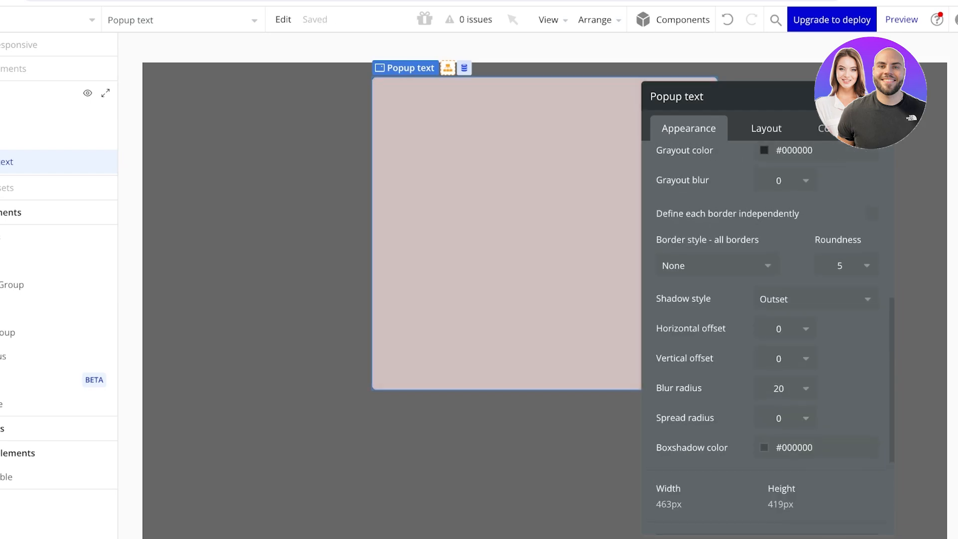
left_click(767, 128)
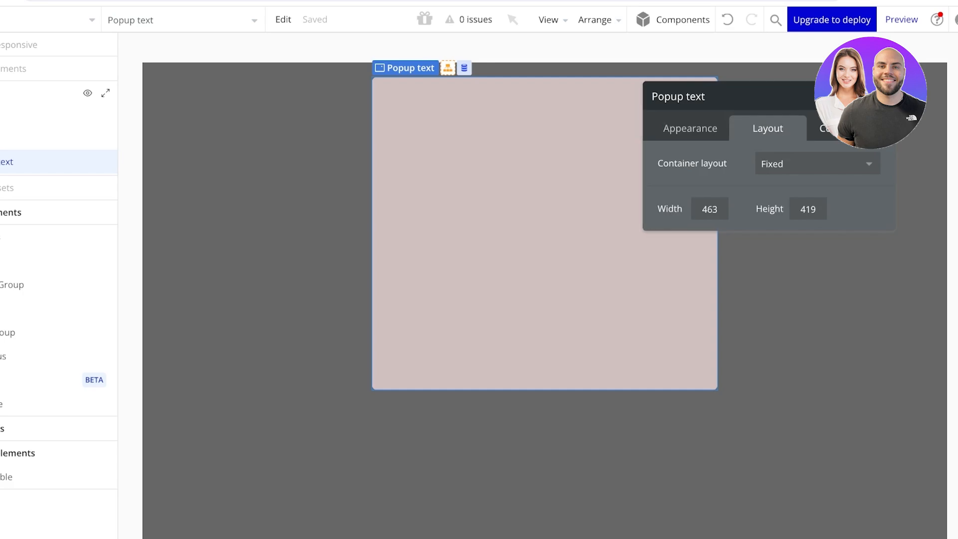
left_click(846, 129)
left_click(691, 128)
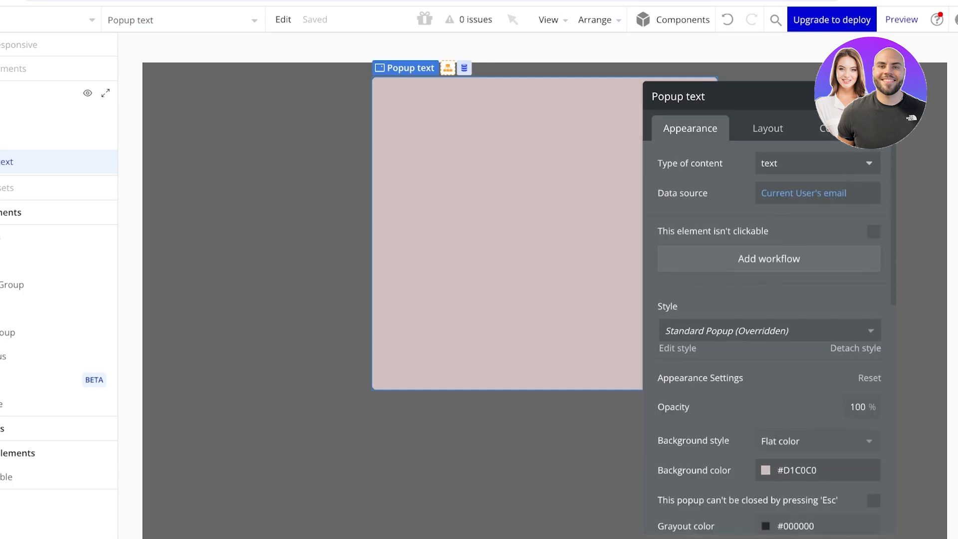
Step: Change the popup's type of content to User
left_click(818, 163)
left_click(818, 163)
left_click(818, 164)
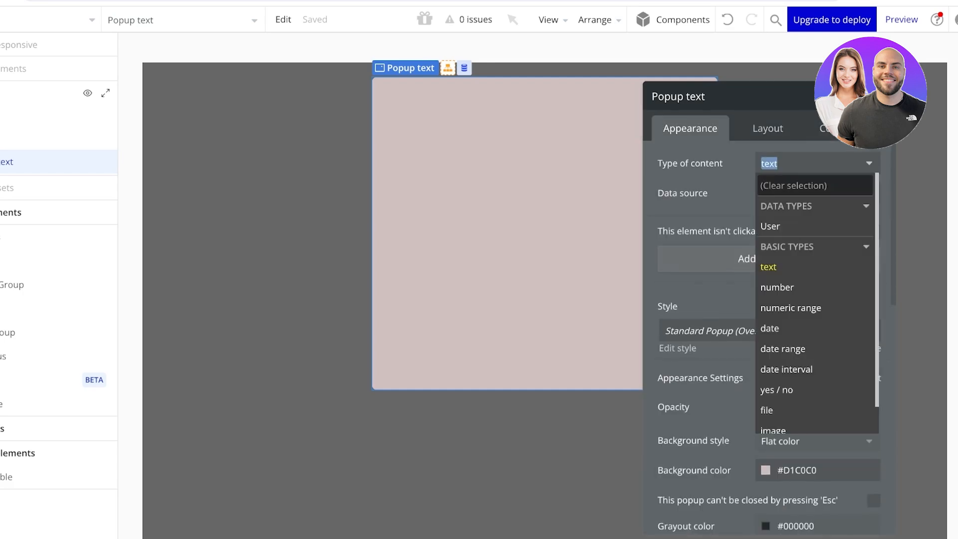
left_click(815, 207)
left_click(816, 206)
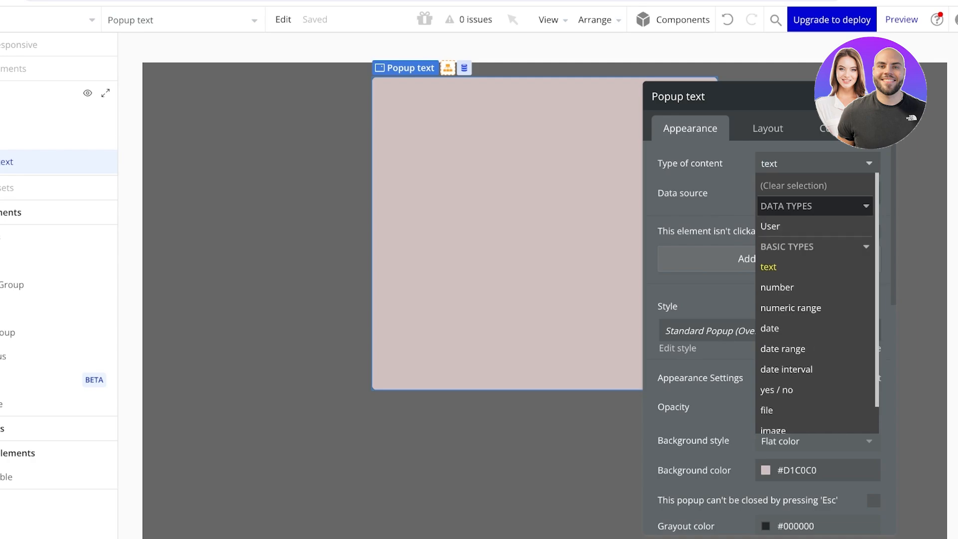
left_click(816, 206)
left_click(816, 206)
left_click(815, 226)
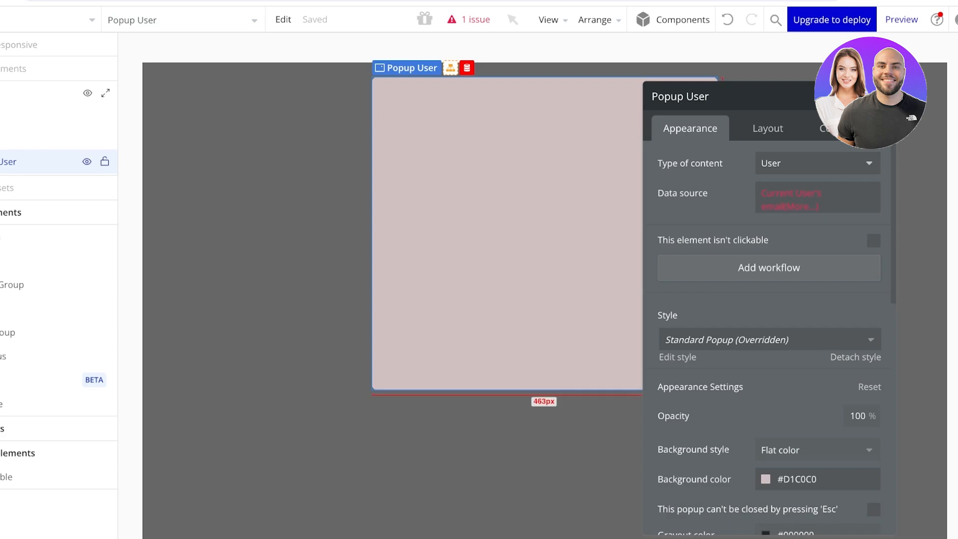
Step: Look through the operators available for extending the popup's data source expression
left_click(801, 205)
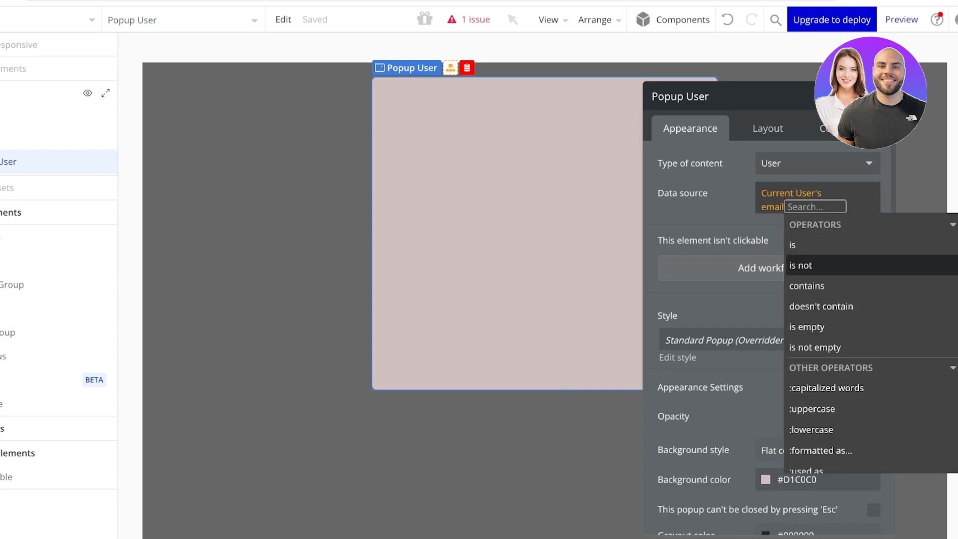
scroll(871, 359, "down", 5)
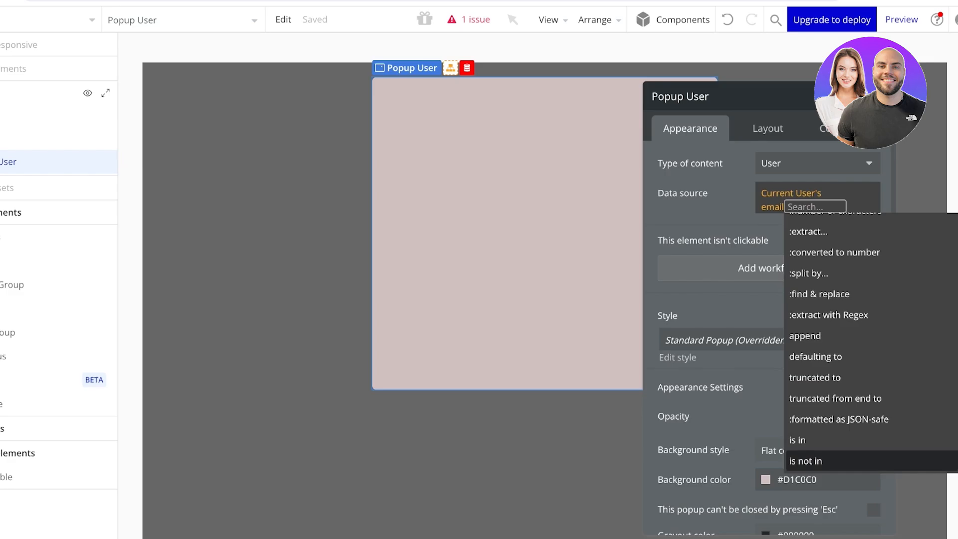
scroll(871, 295, "up", 5)
Step: Clear the popup's type of content selection
left_click(818, 163)
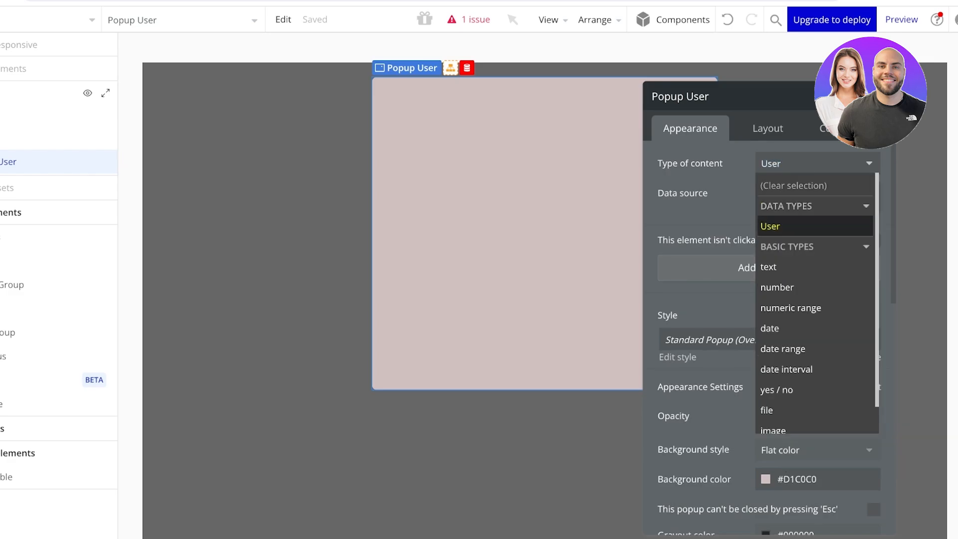
left_click(804, 226)
left_click(817, 163)
left_click(817, 163)
left_click(818, 163)
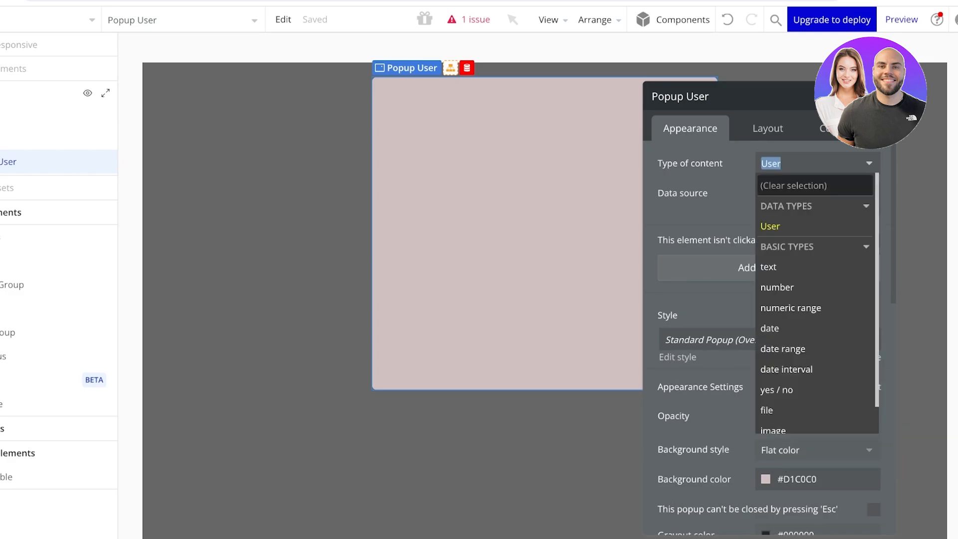
left_click(804, 185)
left_click(791, 194)
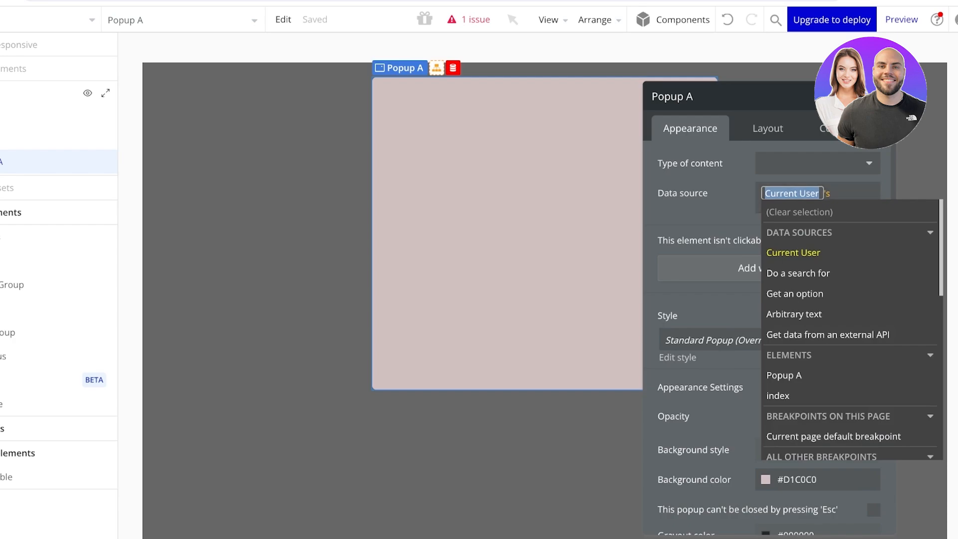
left_click(719, 214)
left_click(792, 193)
key("BackSpace")
left_click(793, 194)
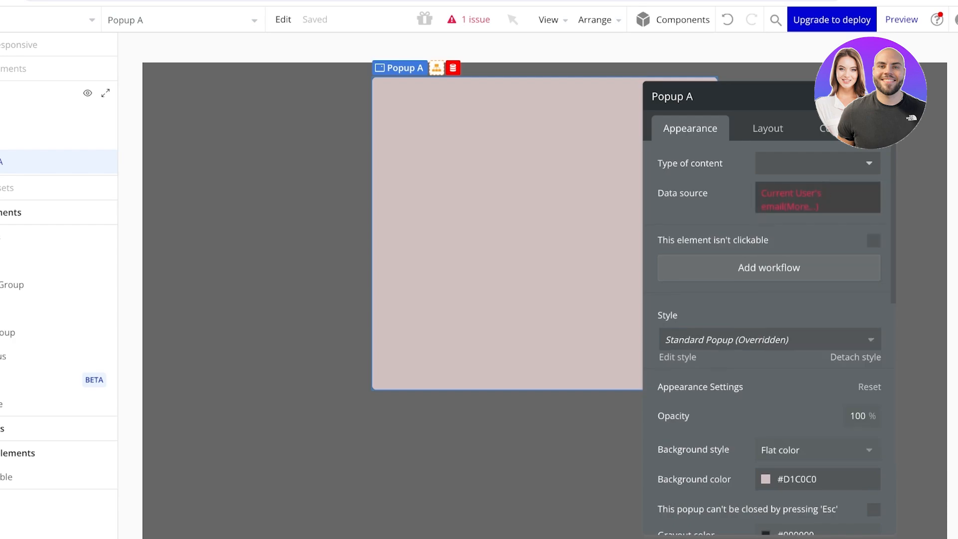
Step: Set the popup's type of content back to text
left_click(818, 163)
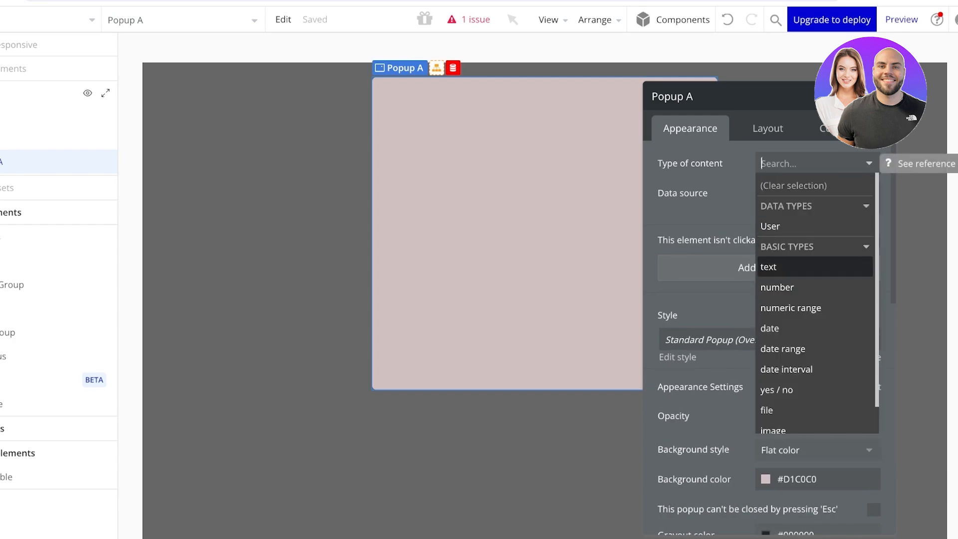
scroll(799, 330, "down", 1)
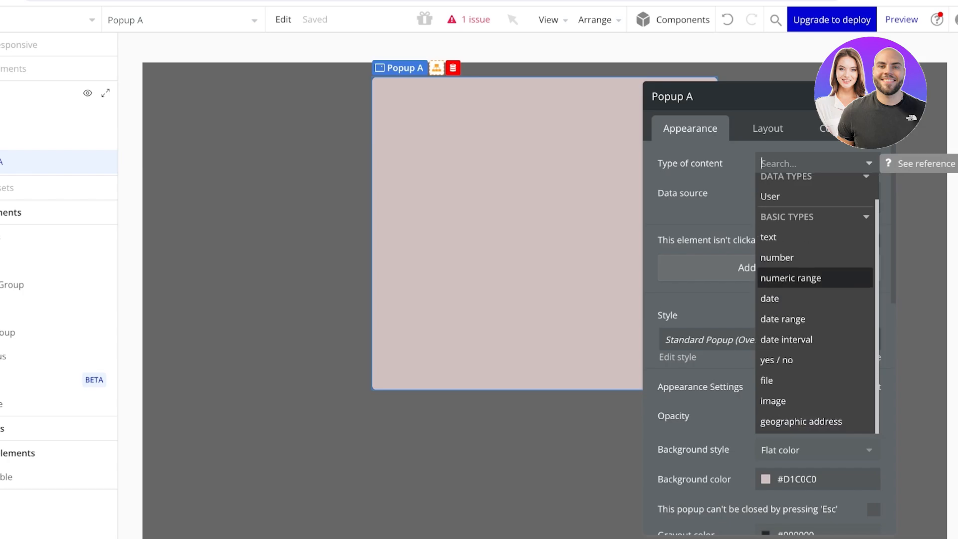
left_click(788, 237)
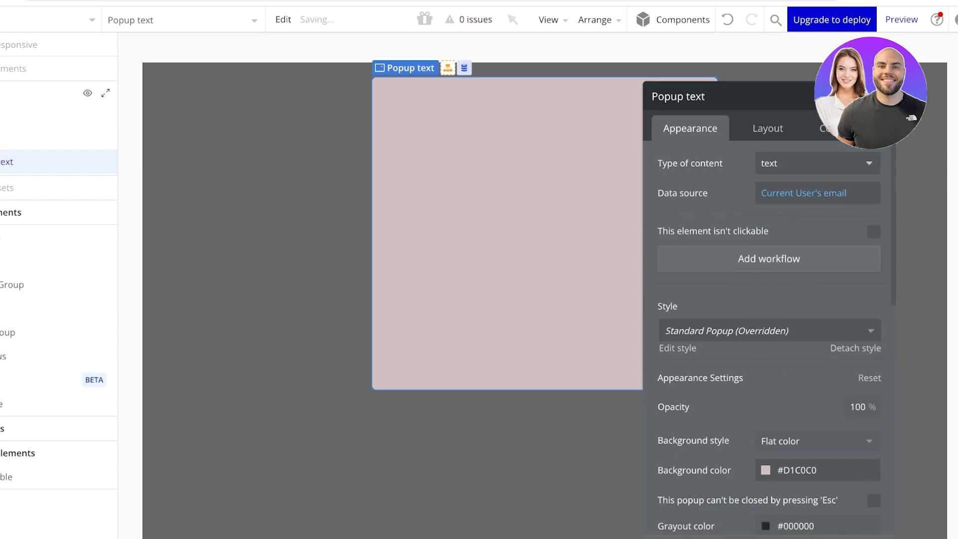
Step: Select the index page and close its properties, and reveal the hidden popup again from the Elements tree
left_click(507, 449)
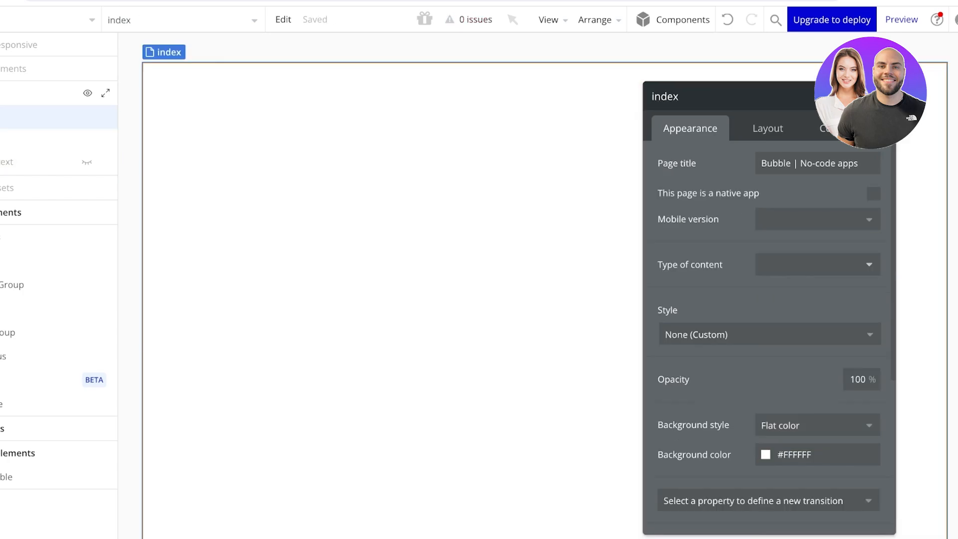
left_click(882, 97)
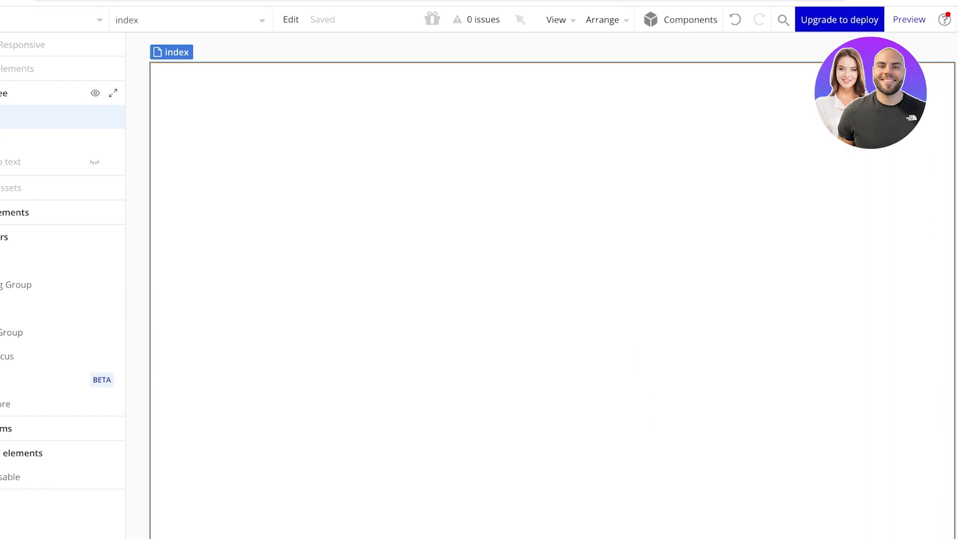
left_click(86, 162)
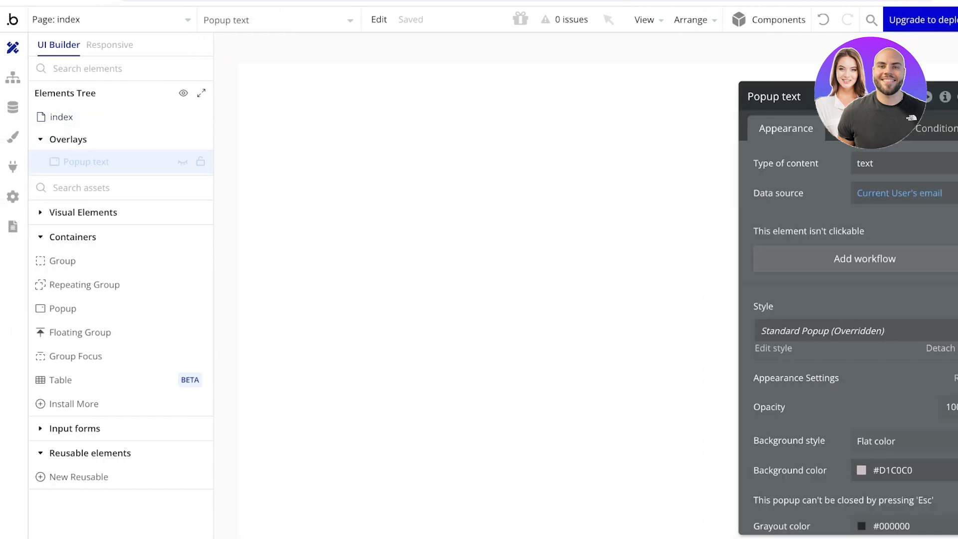
left_click(183, 162)
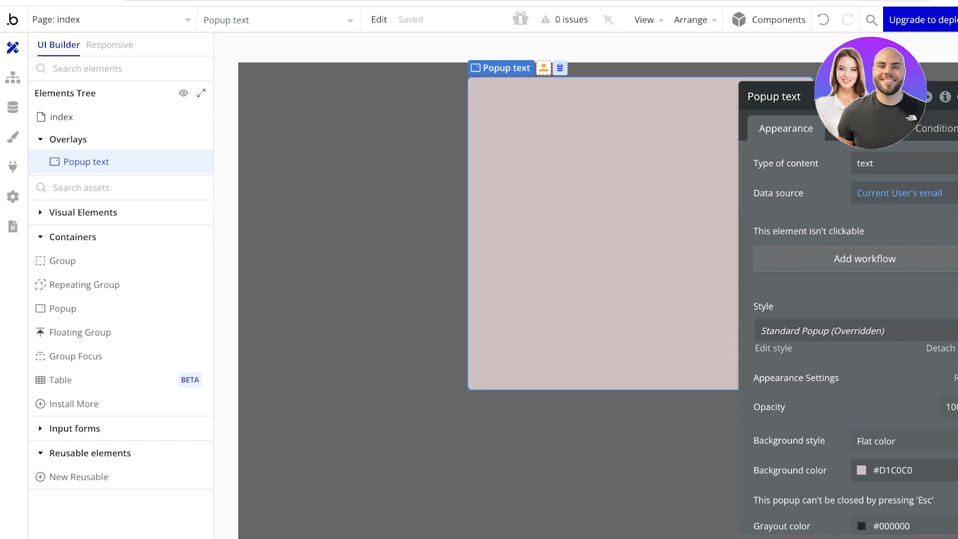
Step: Hide the popup and try to move it out of Overlays up to the index page in the Elements tree
left_click(61, 117)
left_click(85, 162)
left_click(183, 161)
left_click(85, 161)
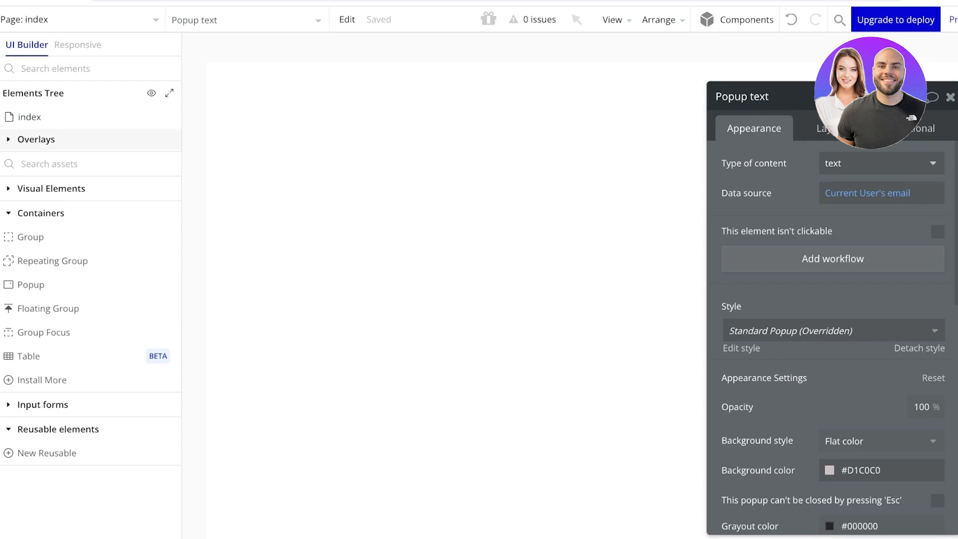
left_click_drag(54, 162, 59, 111)
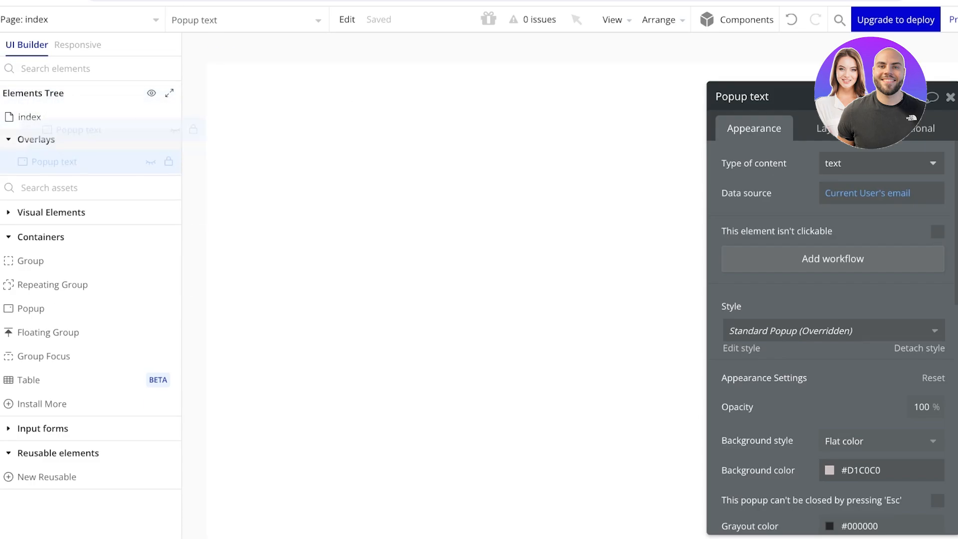
Step: Show the popup on the canvas and expand the list of input form elements
left_click(151, 162)
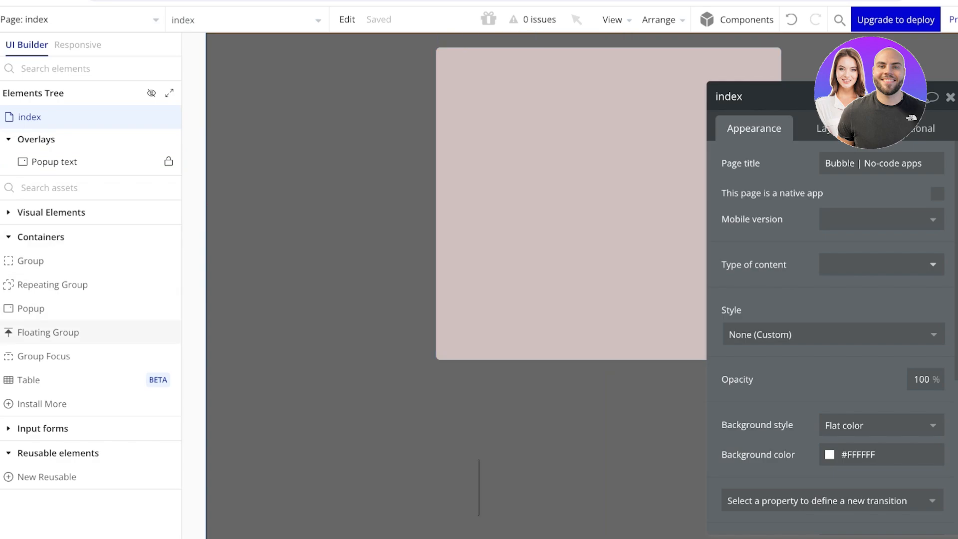
left_click(43, 428)
scroll(89, 316, "down", 3)
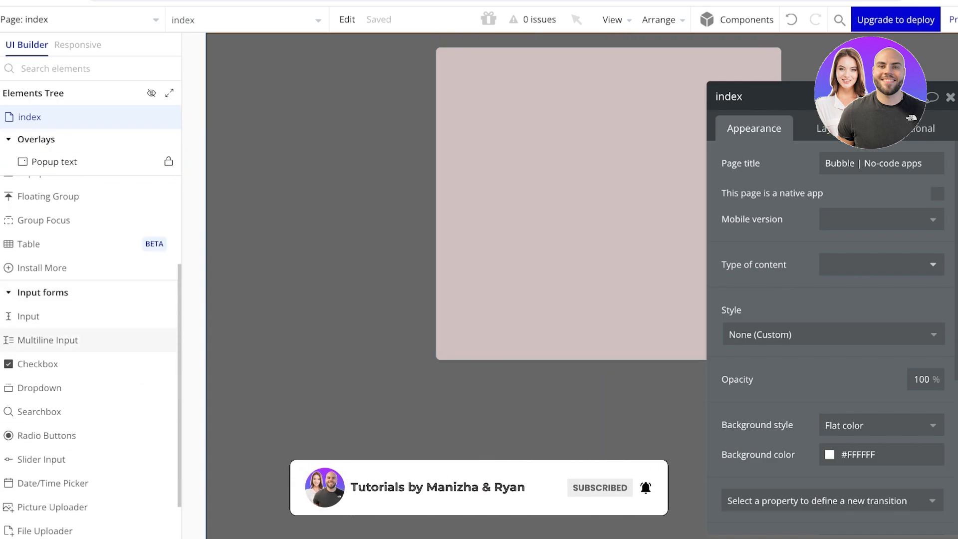
Step: Place a Multiline Input about 226 by 100 px inside the popup and shift it slightly up and left
left_click(48, 340)
left_click(504, 187)
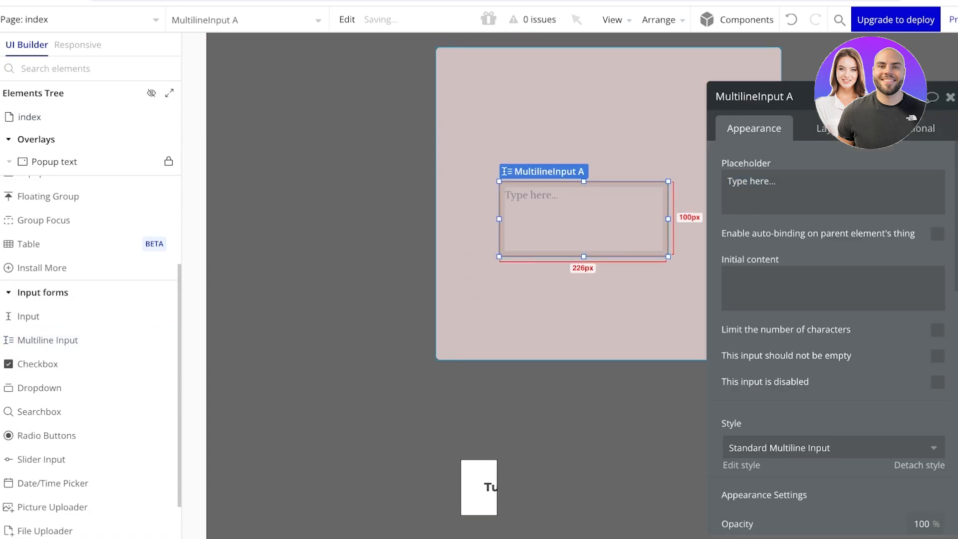
left_click_drag(505, 187, 487, 167)
Step: Set the multiline input's placeholder to Name and specify that the input should not be empty
type("A")
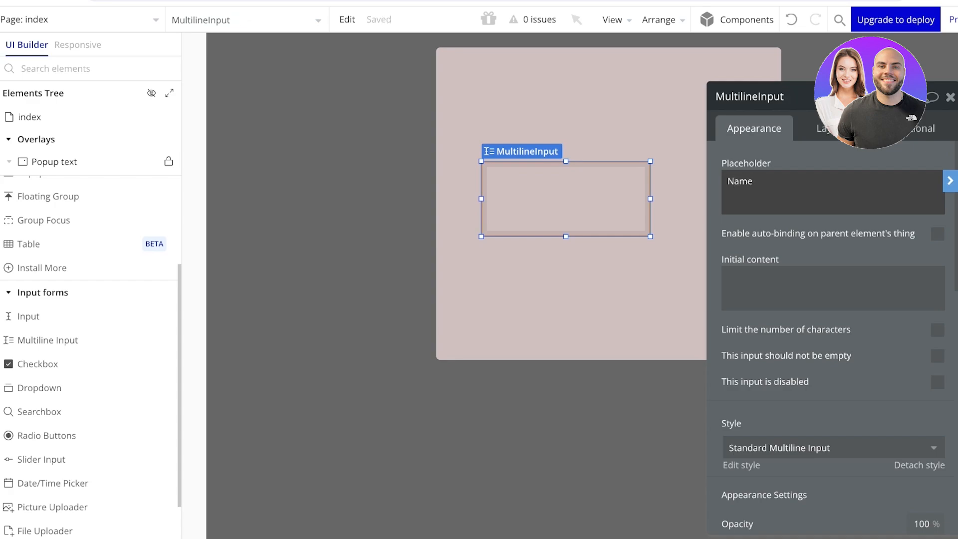
left_click(832, 288)
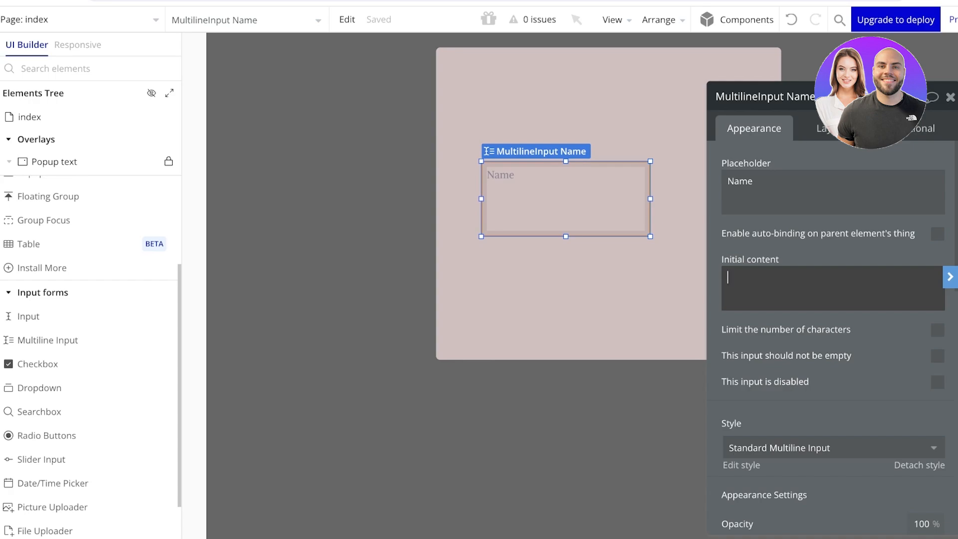
key("Escape")
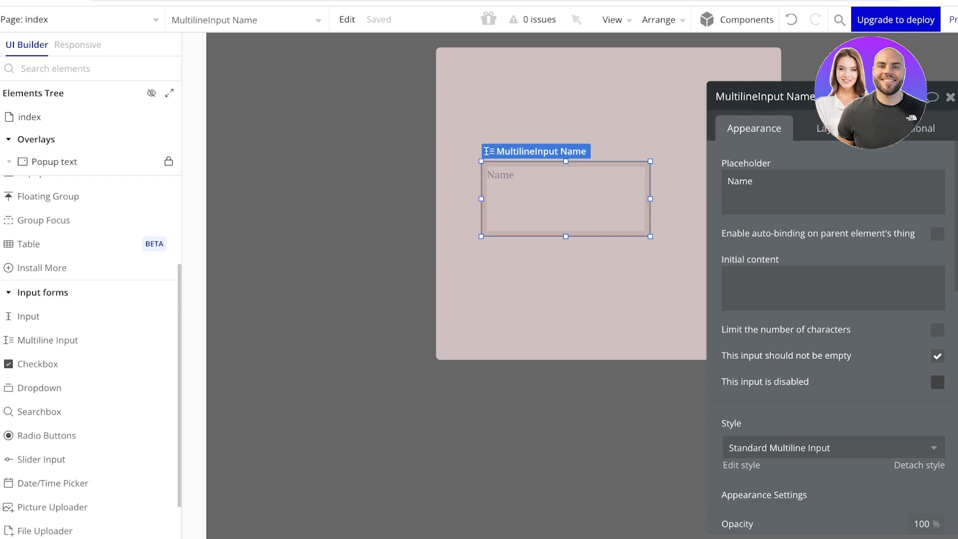
Step: Examine the multiline input's appearance settings, including its style, font, border and size options
scroll(832, 325, "down", 10)
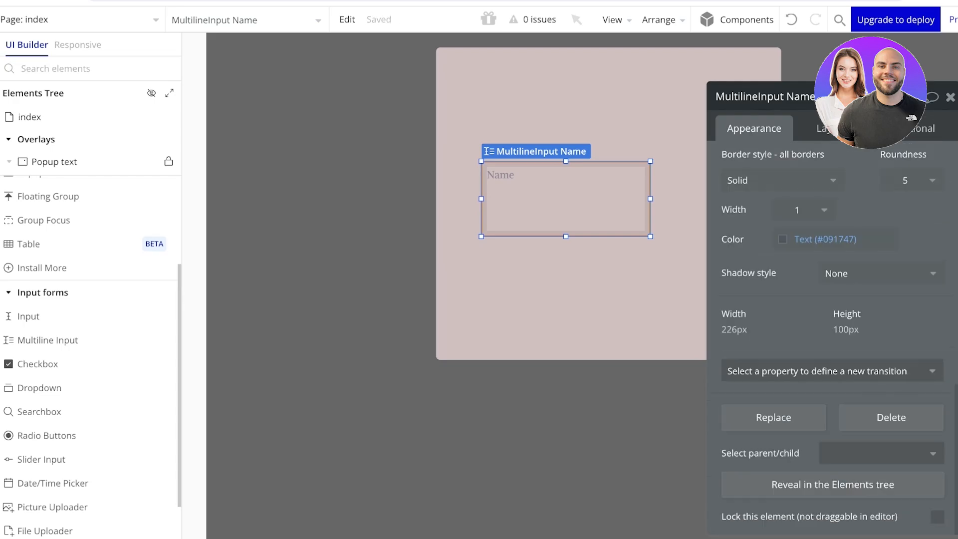
scroll(833, 324, "up", 10)
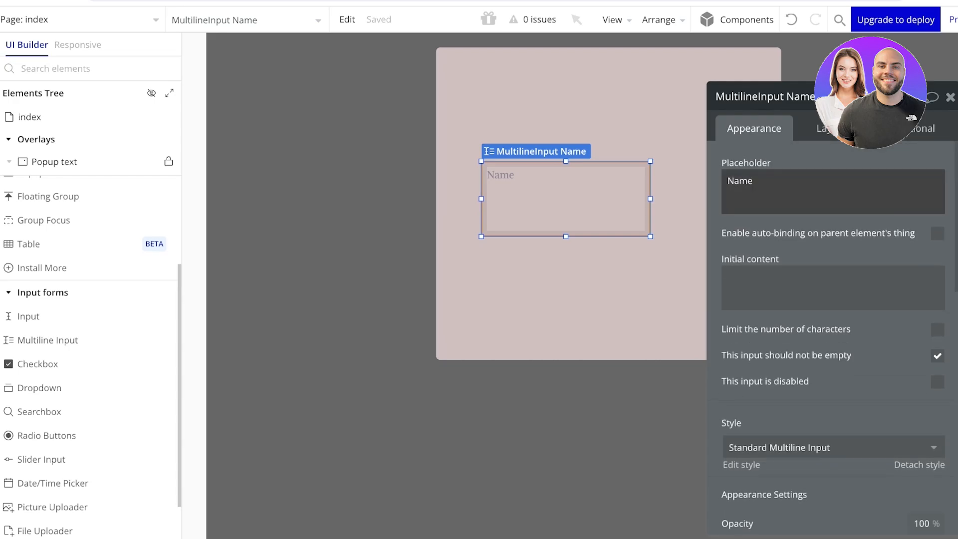
scroll(833, 324, "down", 10)
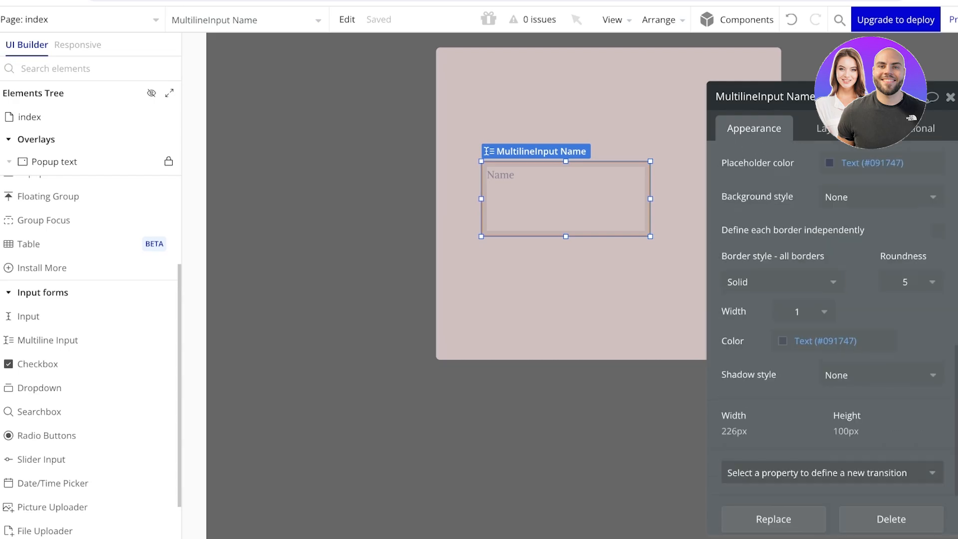
scroll(833, 325, "down", 2)
scroll(833, 324, "up", 10)
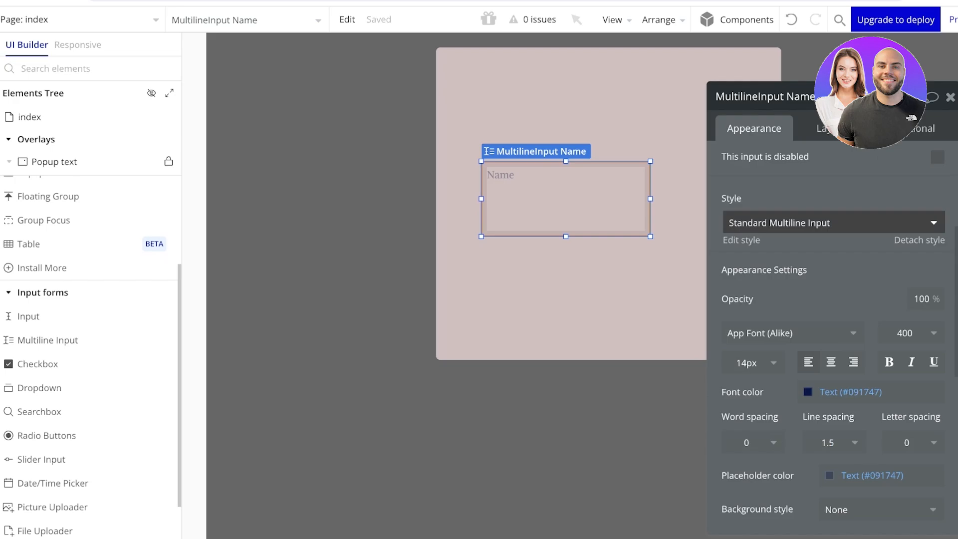
scroll(833, 324, "down", 3)
left_click(832, 308)
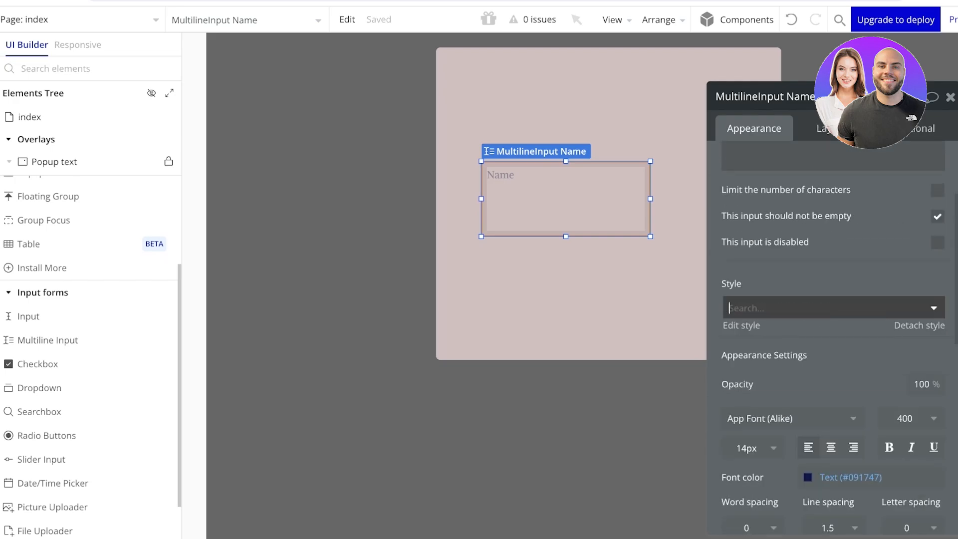
left_click(832, 308)
scroll(833, 324, "up", 3)
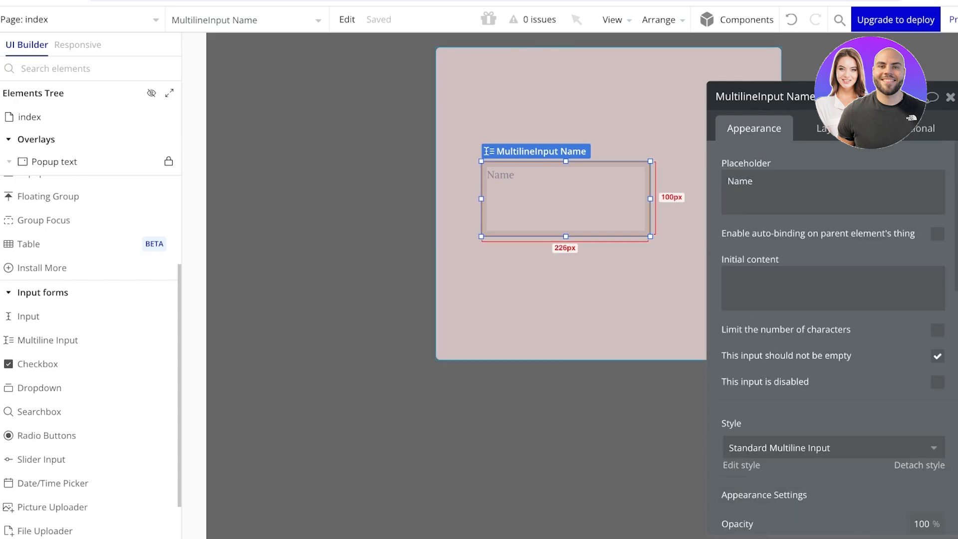
Step: Delete the Name multiline input and place a single-line Input about 250 by 48 px near the popup's upper edge
left_click(54, 161)
left_click(566, 199)
left_click_drag(566, 199, 549, 214)
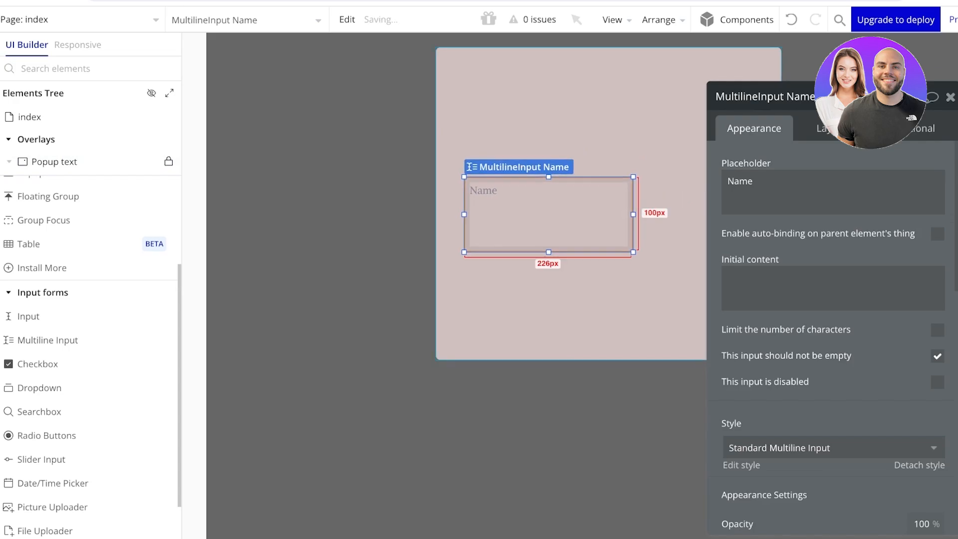
key("Delete")
left_click(28, 316)
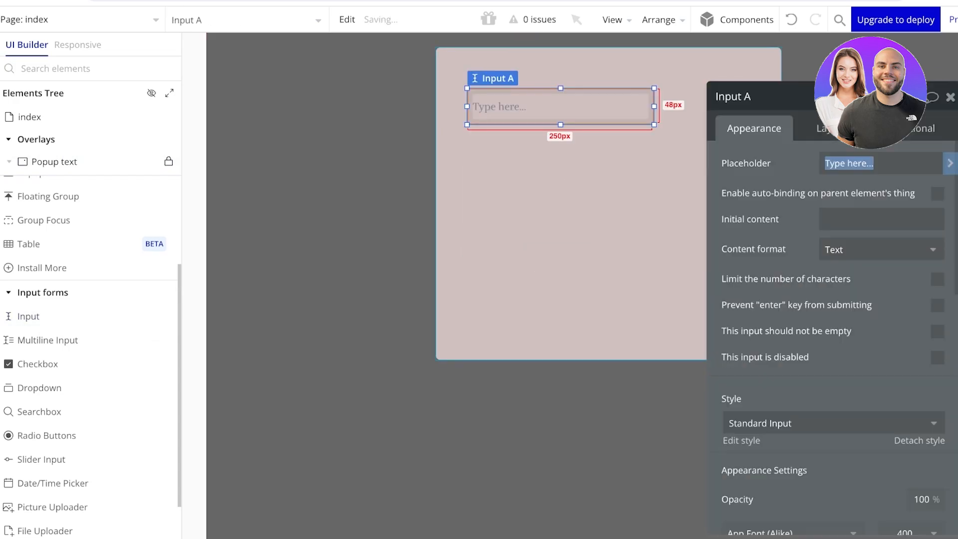
Step: Set the input's placeholder to Name and add a second Input directly below it with the placeholder Email
left_click(470, 91)
type("S")
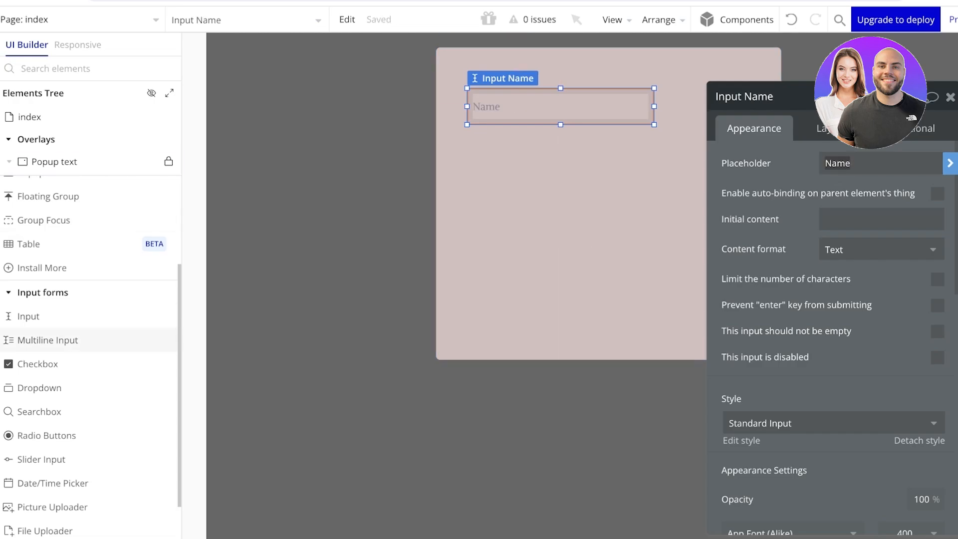
left_click_drag(28, 316, 476, 138)
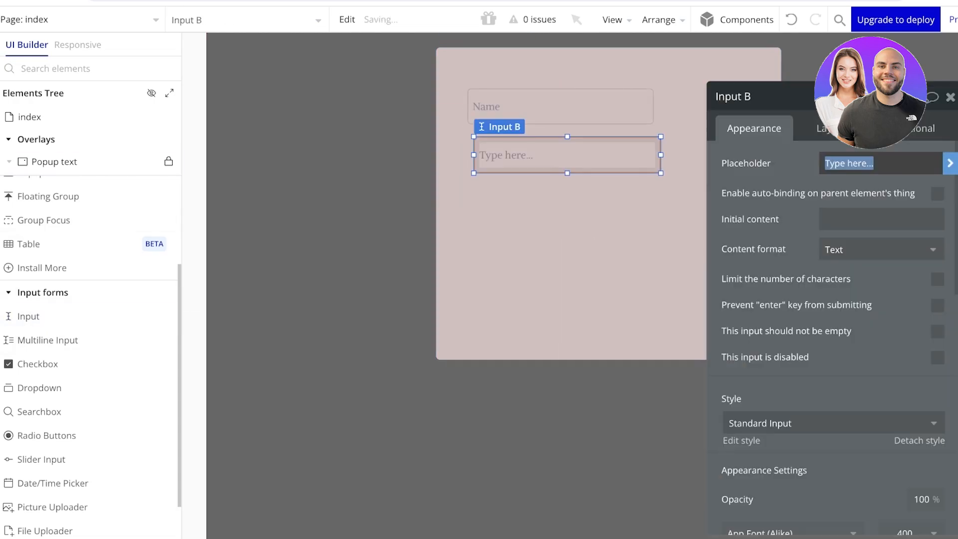
type("Email")
Step: Shift the Email and Name inputs down in the popup, with their left edges aligned, leaving room above them
left_click(554, 219)
left_click_drag(544, 155, 538, 190)
left_click_drag(544, 107, 545, 141)
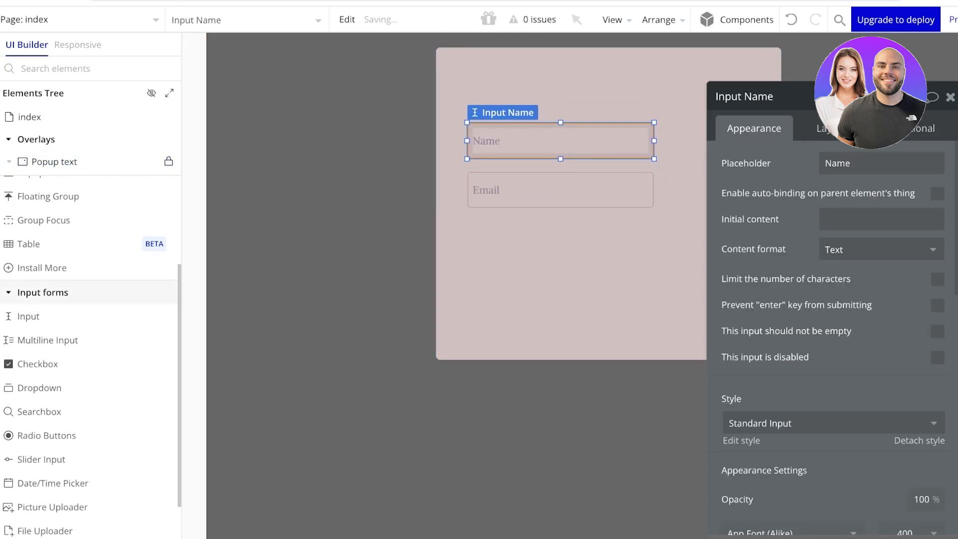
Step: Add a Text element reading "Sign up here" above the Name input and align it with the inputs' left edge
left_click(43, 293)
left_click(43, 212)
left_click_drag(33, 236, 494, 85)
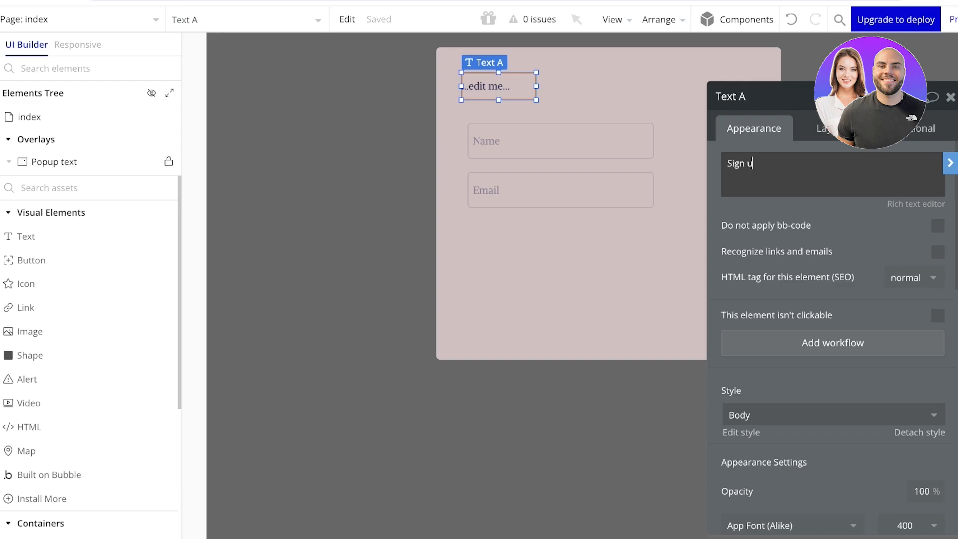
left_click(564, 407)
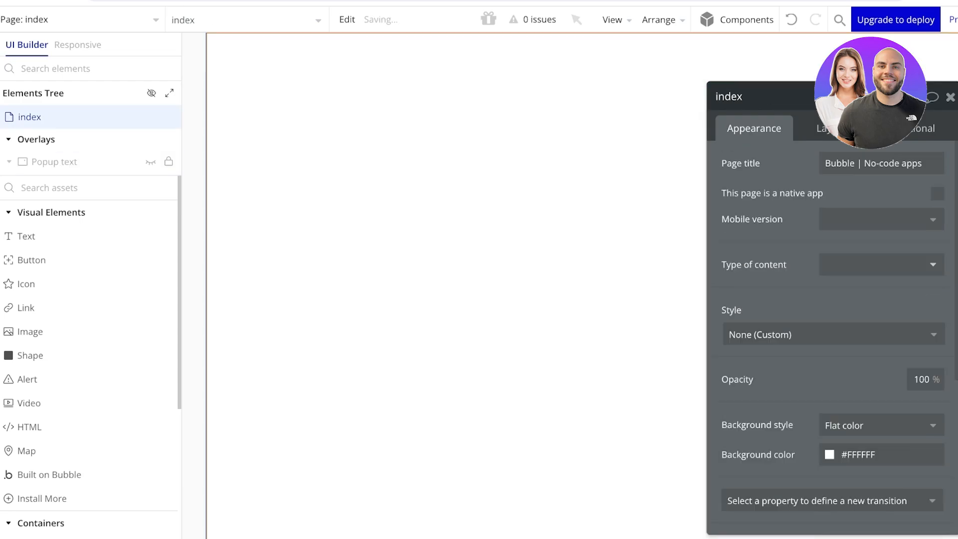
left_click(54, 162)
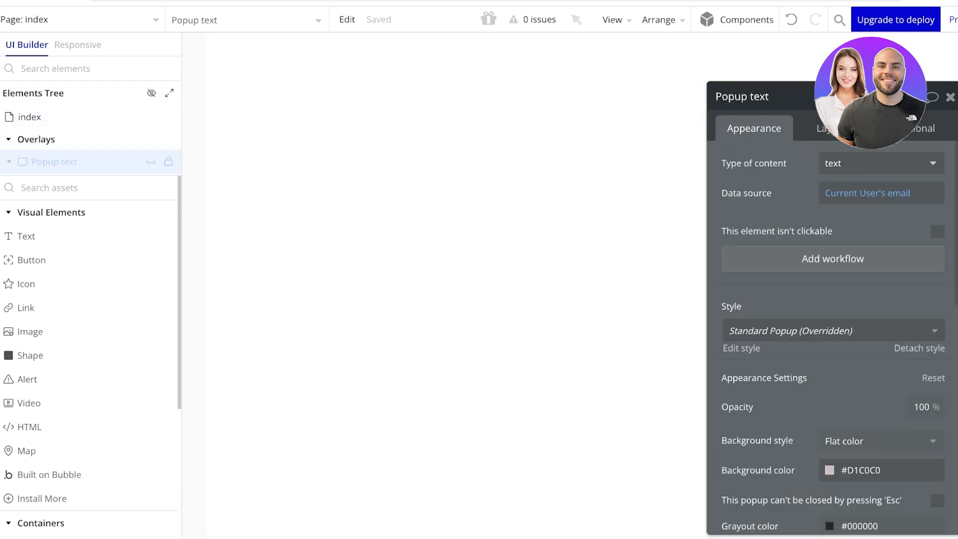
left_click(150, 161)
mouse_move(494, 87)
left_mouse_down()
mouse_move(510, 89)
mouse_move(500, 89)
left_mouse_up()
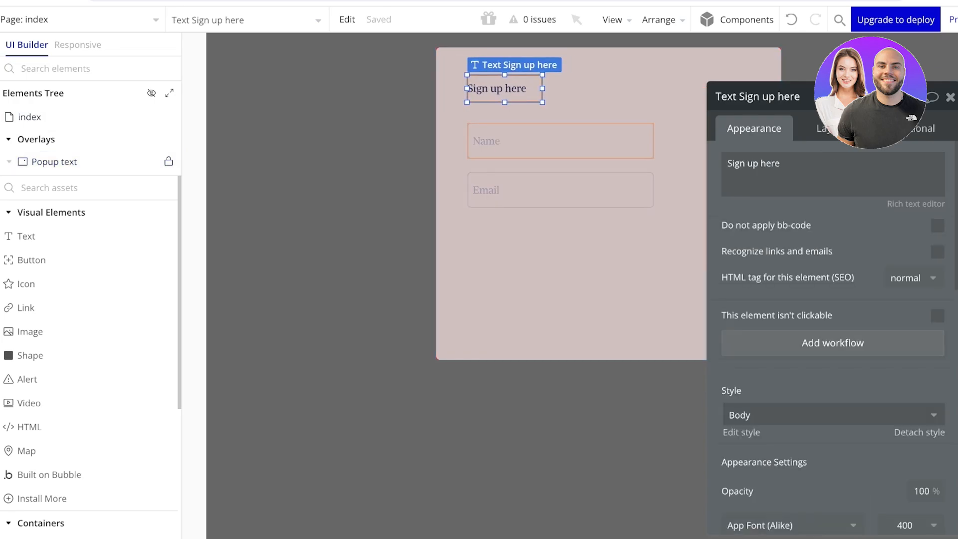
Step: Move the property editor clear of the popup and make the popup visible and selected on the canvas
left_click(519, 250)
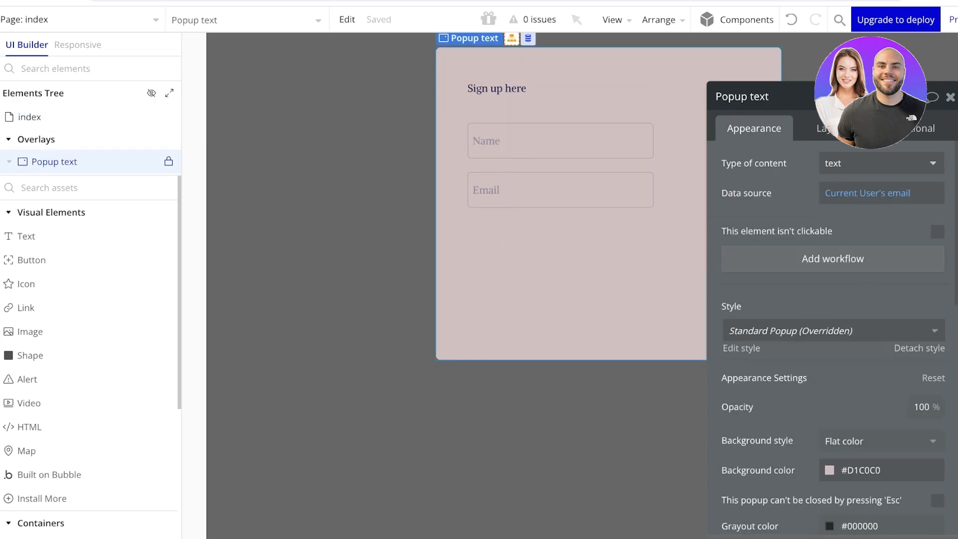
left_click(599, 251)
left_click_drag(779, 96, 855, 209)
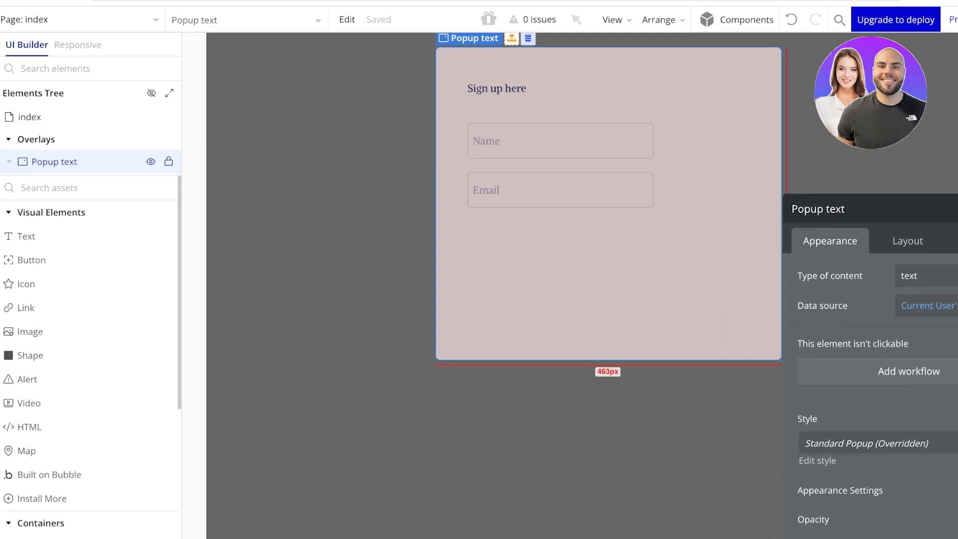
left_click_drag(771, 358, 722, 319)
scroll(722, 318, "up", 1)
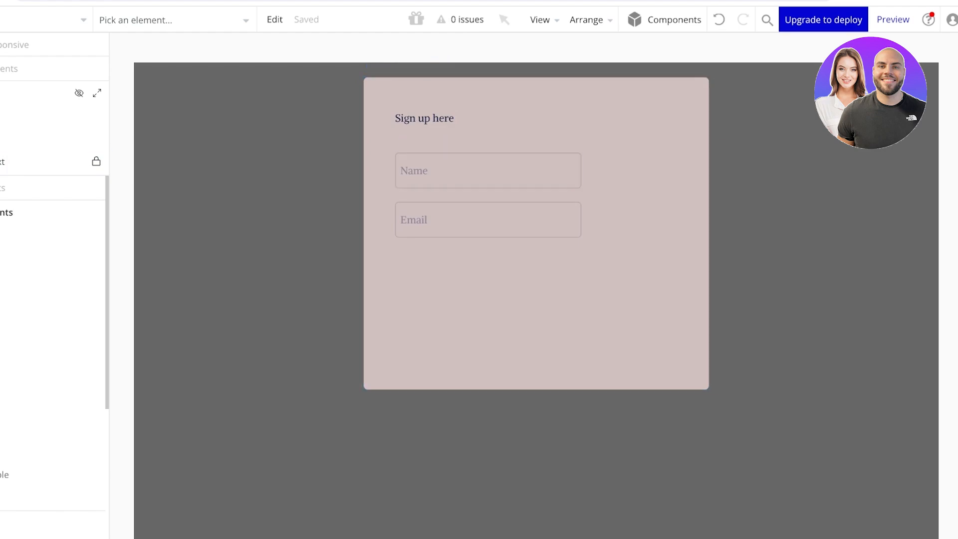
left_click_drag(818, 117, 273, 335)
left_click(273, 334)
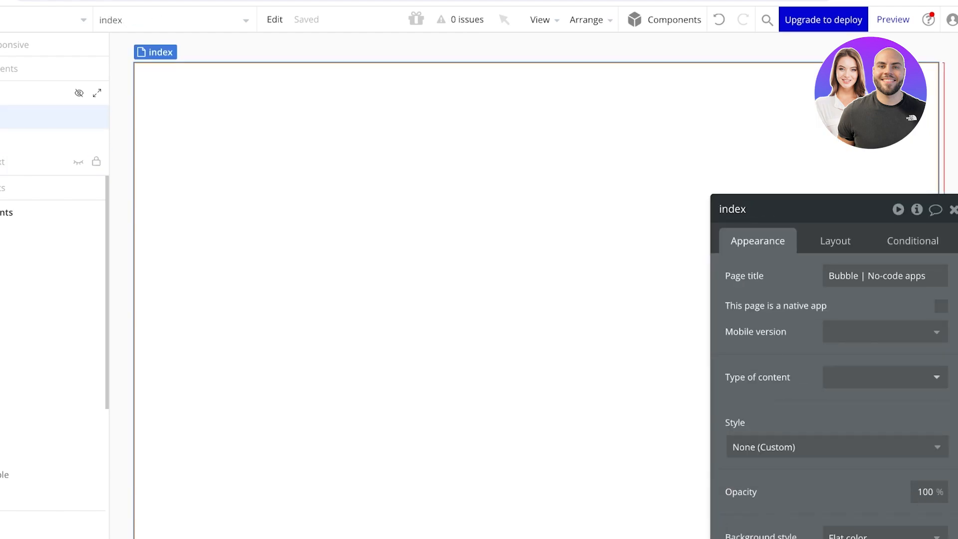
left_click(4, 163)
left_click(78, 162)
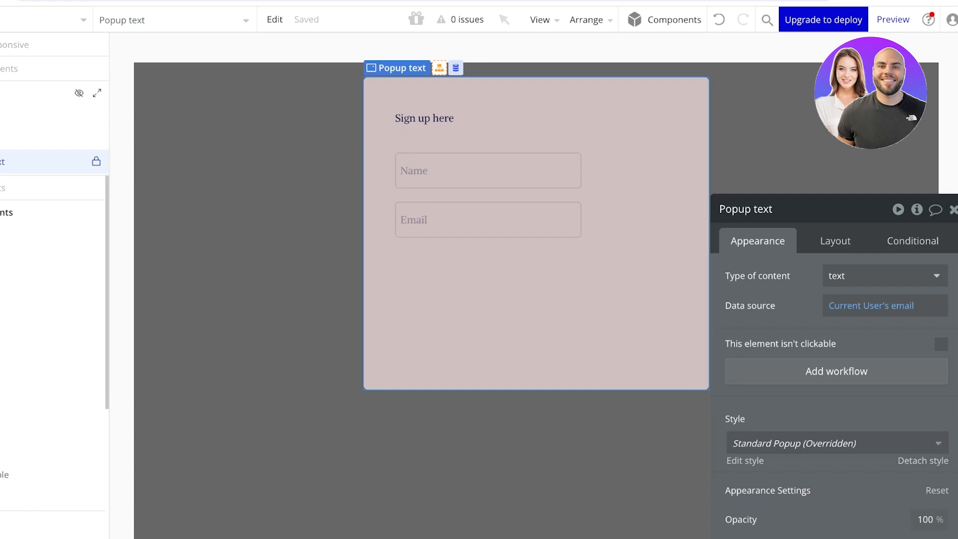
Step: Define a condition on the popup that applies when Input Email is valid
left_click(913, 241)
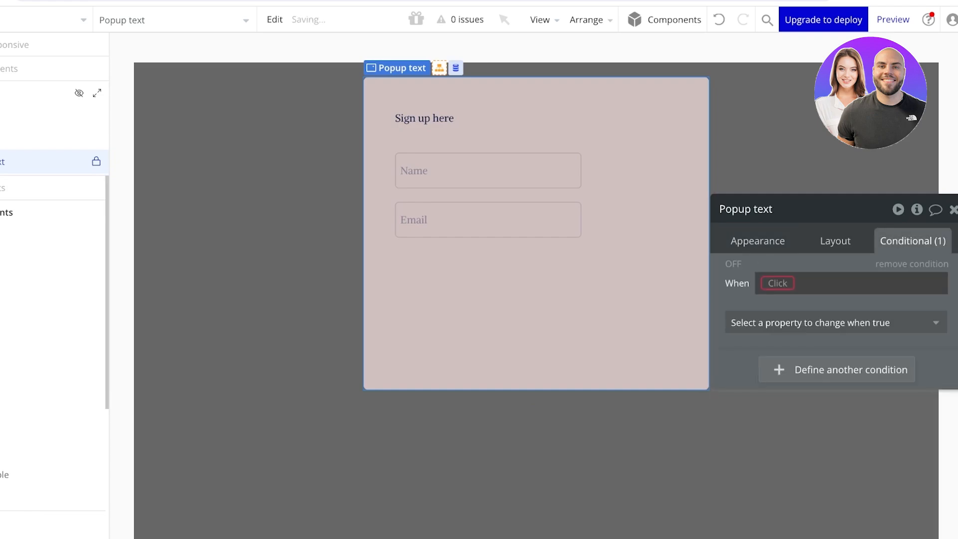
left_click(777, 284)
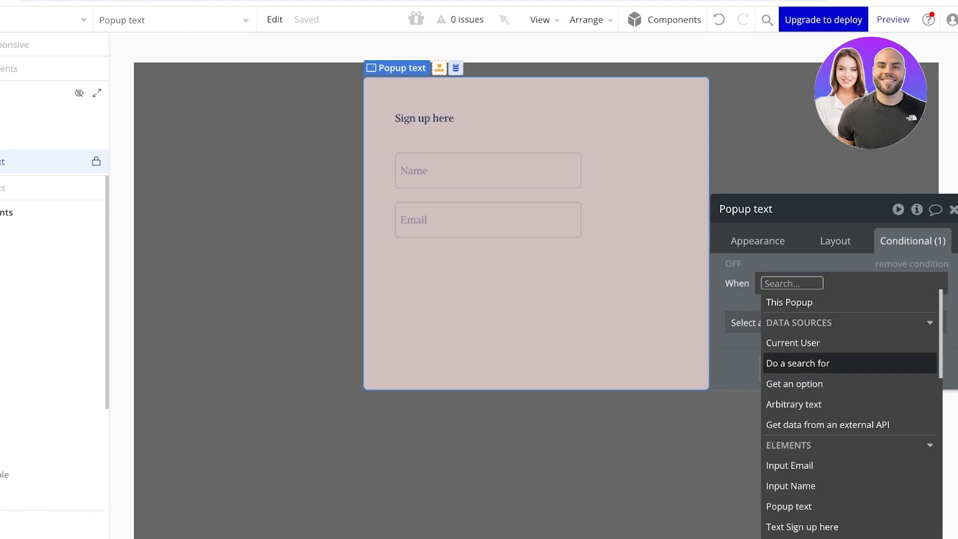
scroll(829, 344, "down", 1)
scroll(849, 409, "down", 5)
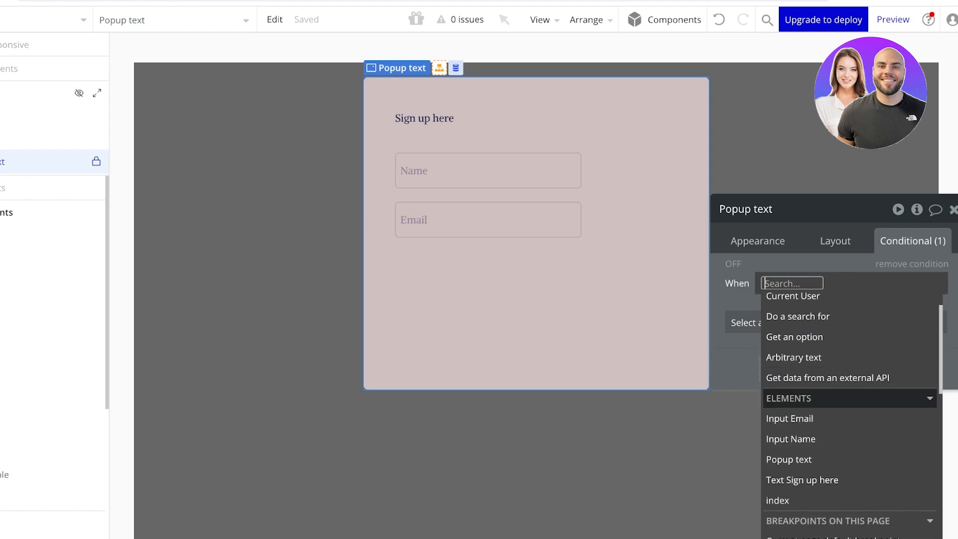
left_click(799, 353)
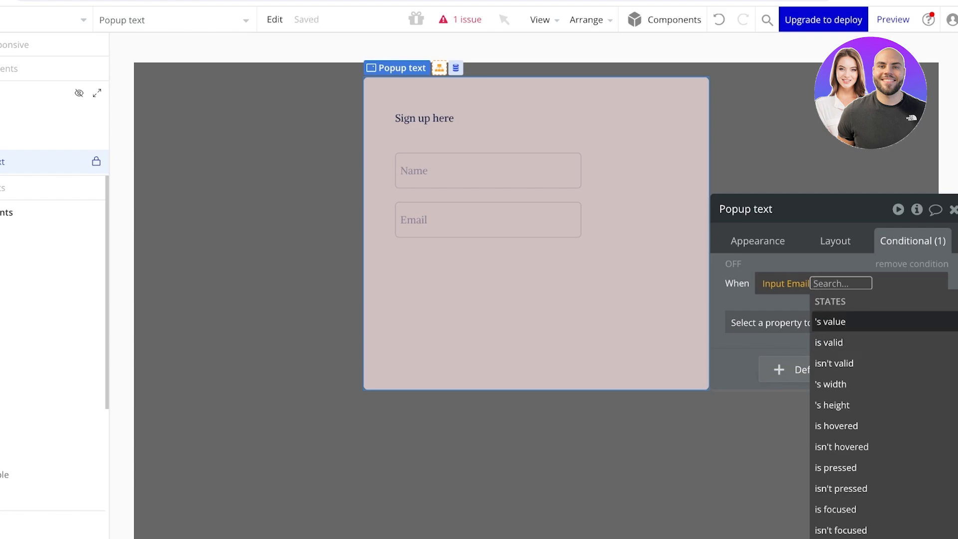
left_click(839, 343)
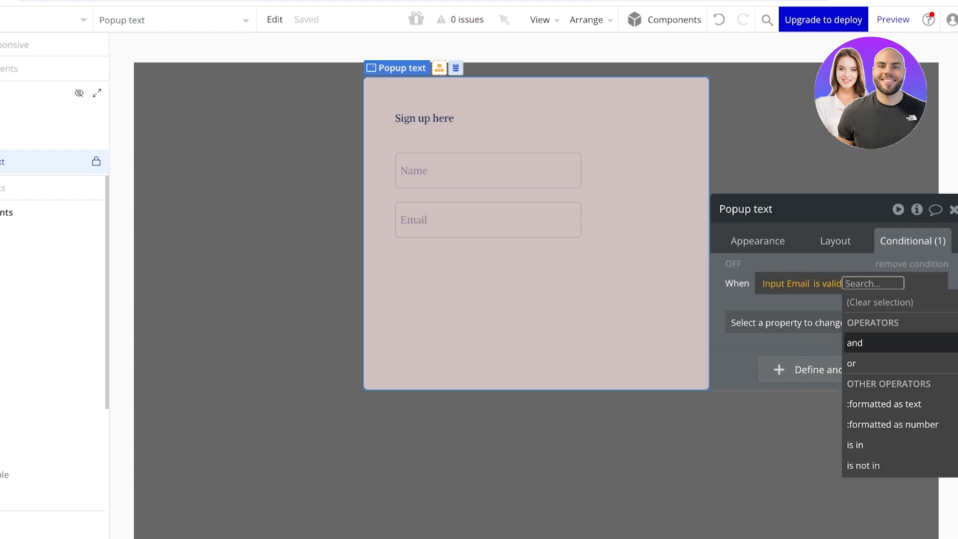
left_click(818, 345)
Step: Choose Data source as the property that the popup's condition changes
left_click(835, 323)
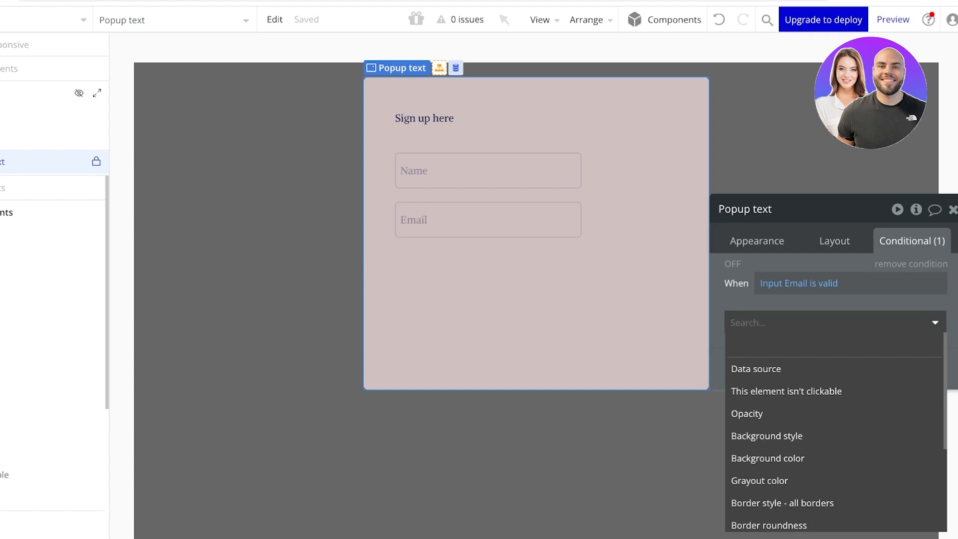
key("Down")
key("Down")
key("Down")
key("Down")
key("Down")
key("Down")
key("Down")
key("Down")
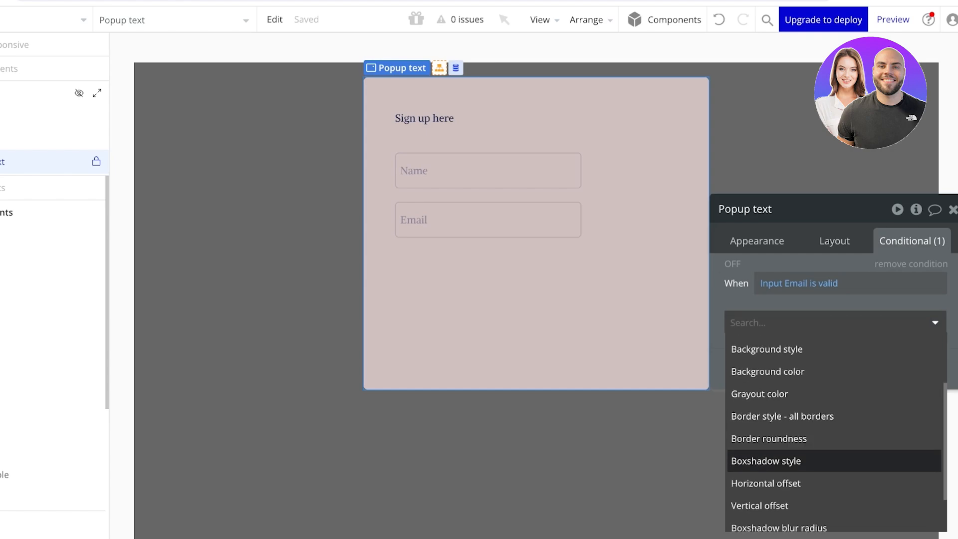
key("Down")
key("Up")
scroll(835, 406, "up", 3)
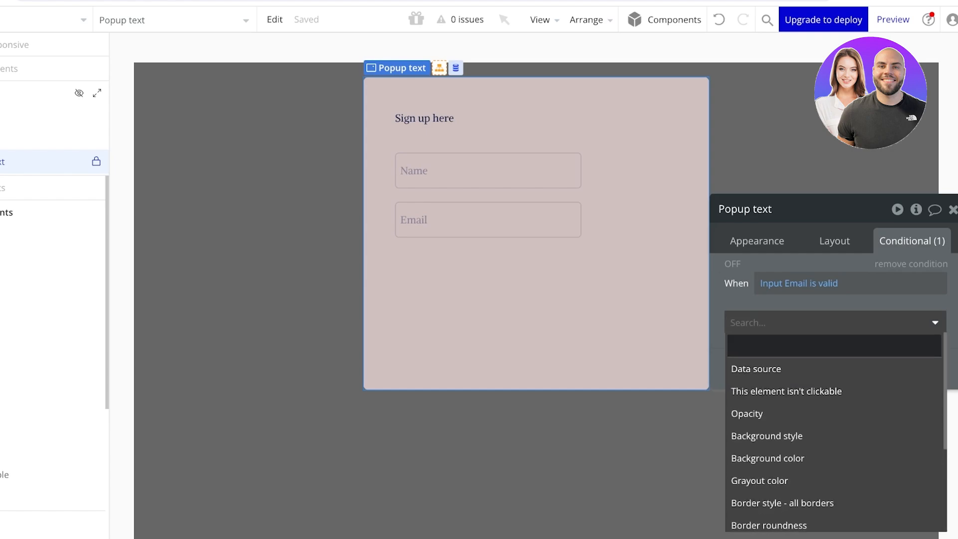
key("Return")
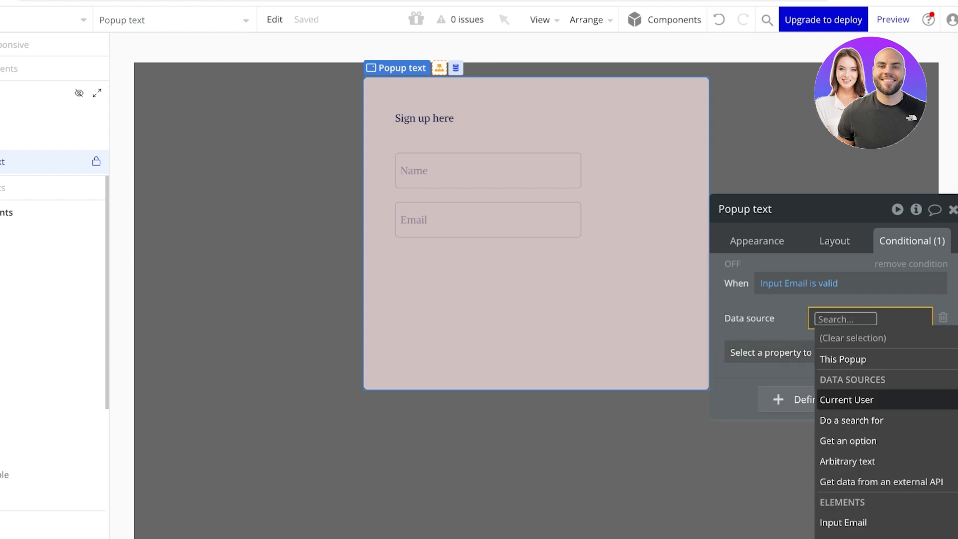
Step: Set the condition's data source to This Popup and close the property editor
scroll(877, 400, "down", 9)
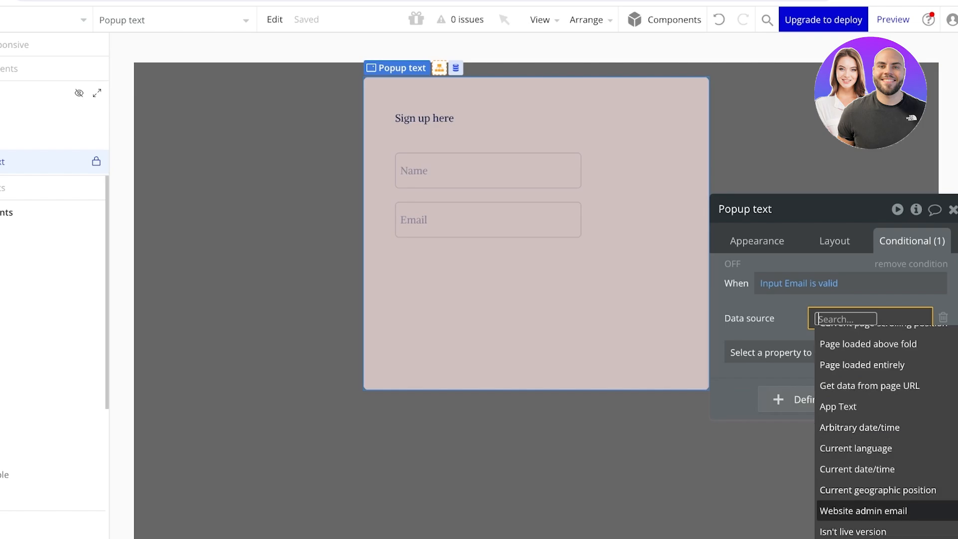
scroll(877, 430, "up", 3)
scroll(877, 400, "up", 4)
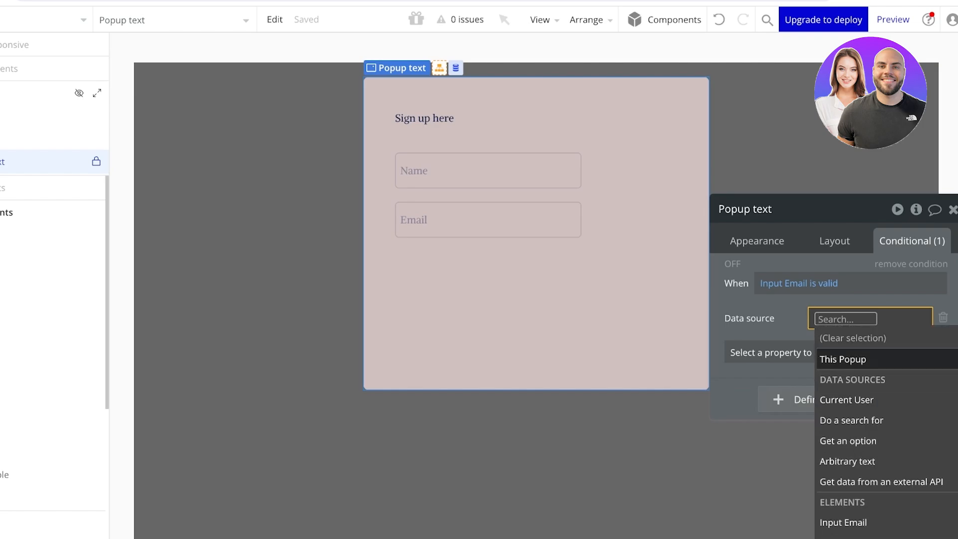
left_click(839, 359)
left_click(953, 209)
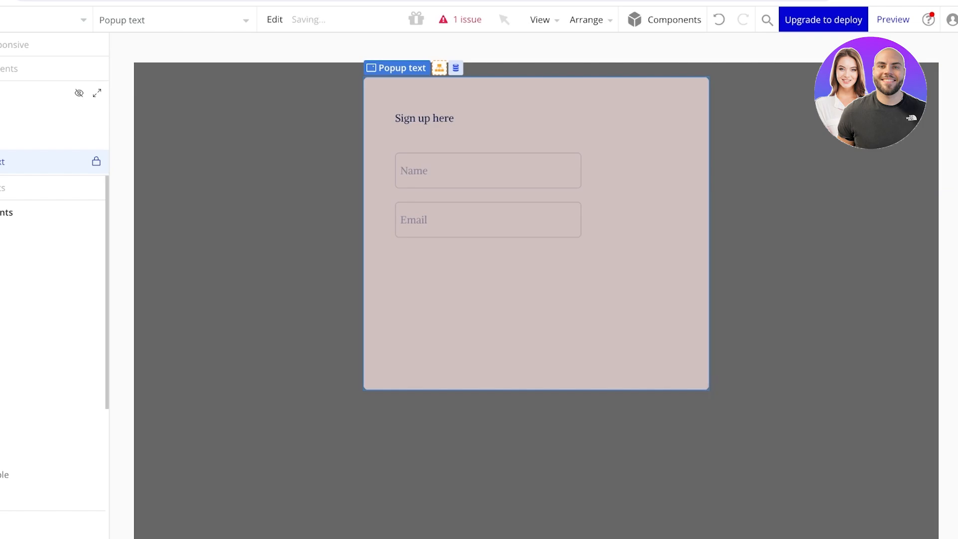
Step: Look through the workflow, data and styles sections, examining the available element styles and style variables
left_click(13, 78)
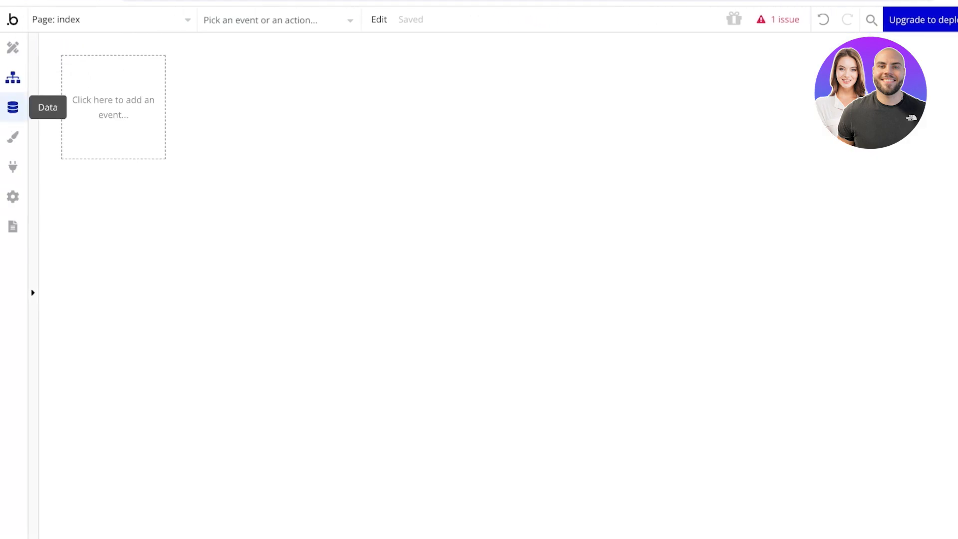
left_click(13, 107)
left_click(13, 138)
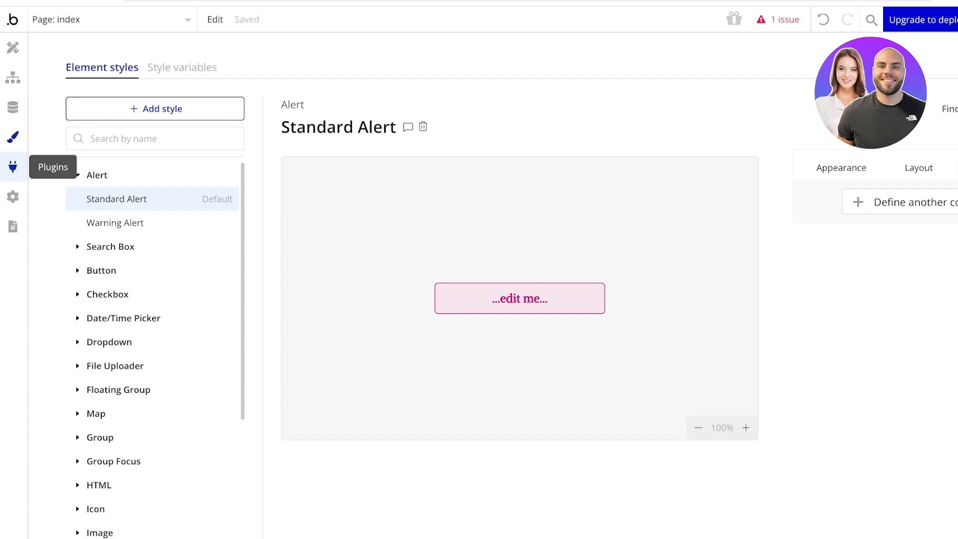
scroll(150, 246, "down", 3)
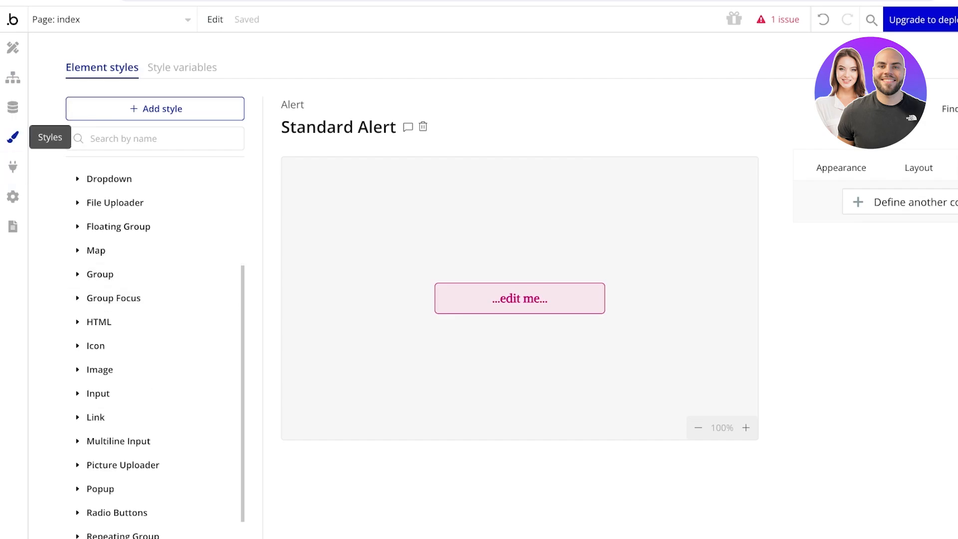
left_click(180, 68)
left_click(101, 67)
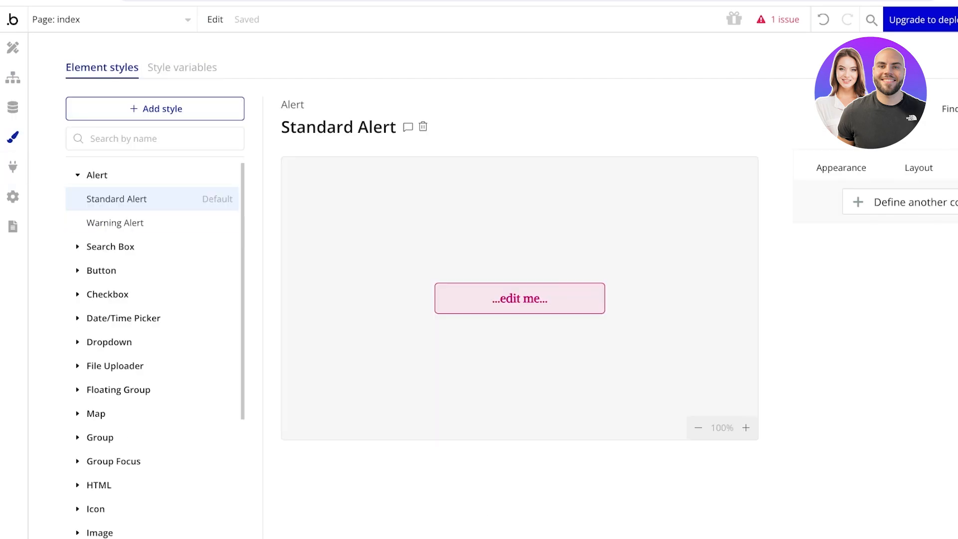
scroll(150, 247, "down", 5)
scroll(150, 282, "up", 5)
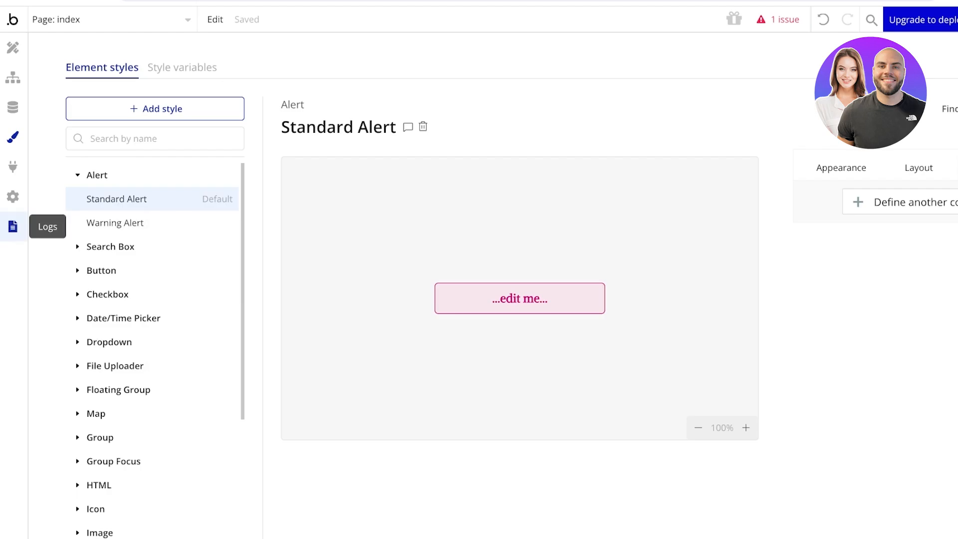
Step: View the app settings and installed plugins, and return to the page design
left_click(13, 196)
left_click(13, 166)
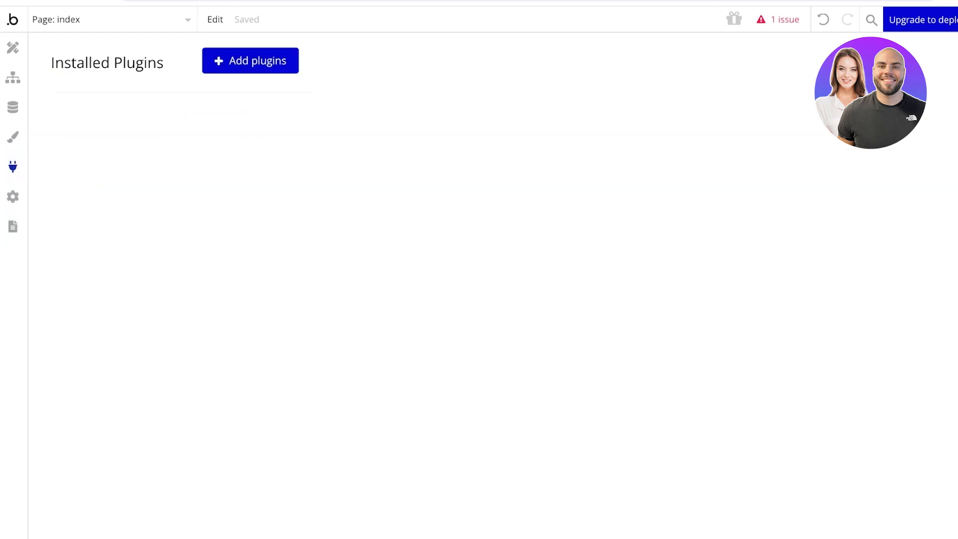
left_click(13, 47)
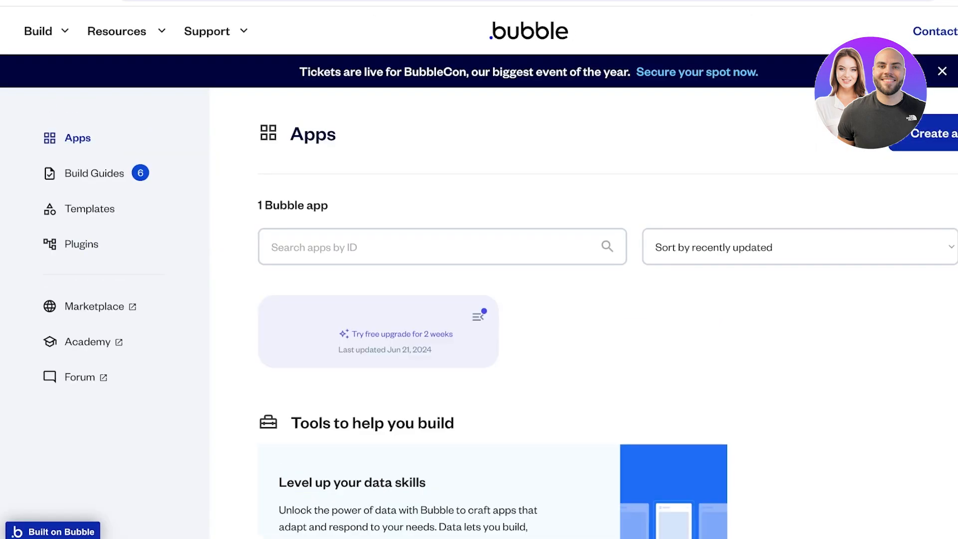
Step: Browse the Bubble template library, examining its categories and the templates on offer
left_click(90, 209)
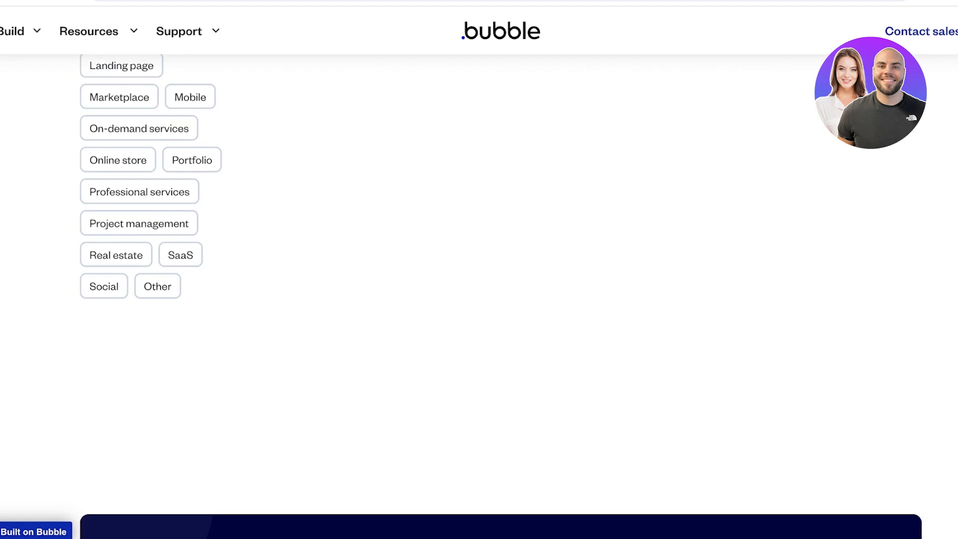
scroll(480, 300, "down", 7)
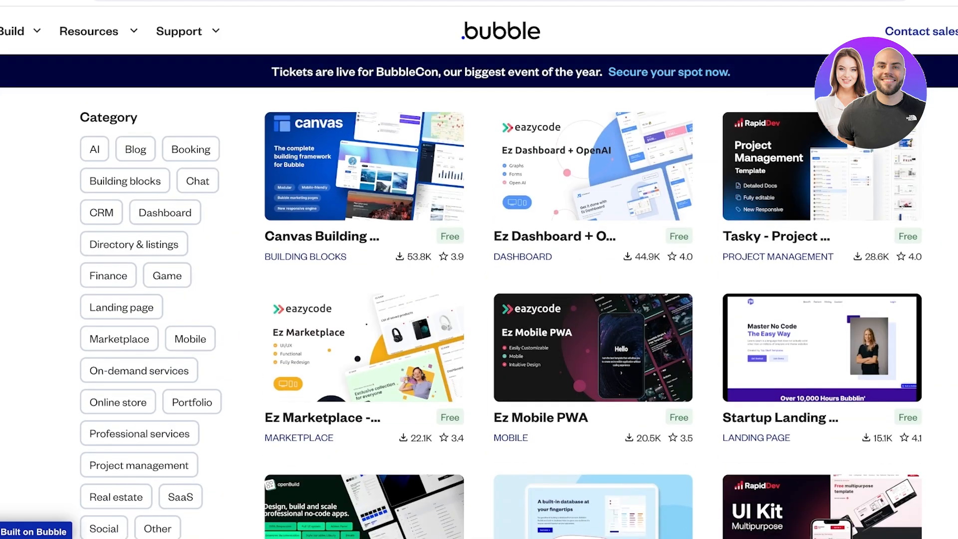
scroll(190, 219, "up", 1)
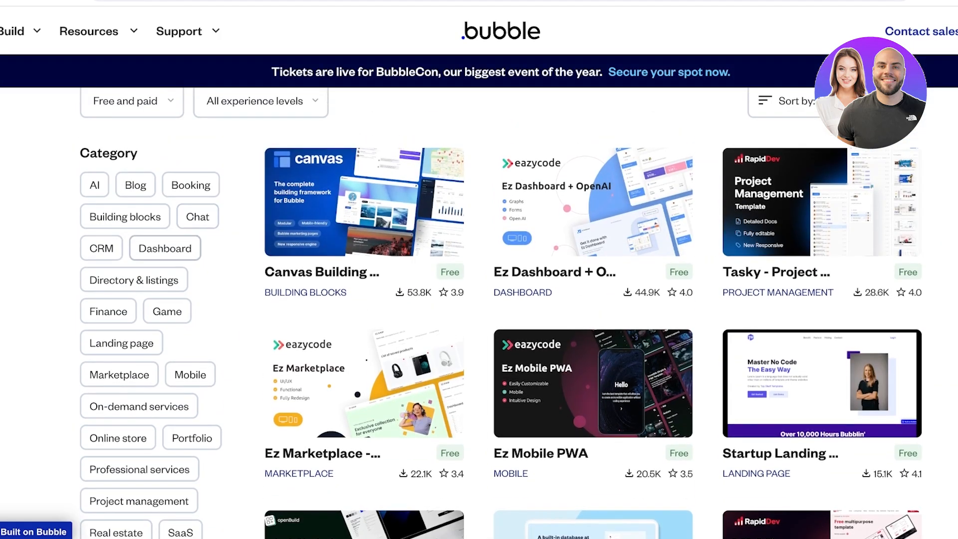
scroll(188, 245, "up", 4)
scroll(188, 245, "down", 8)
scroll(479, 300, "up", 4)
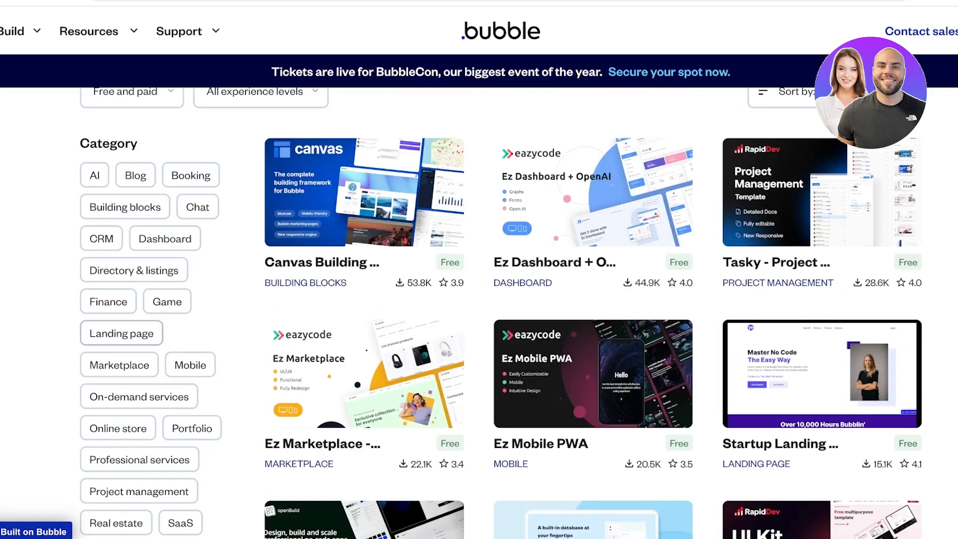
Step: Search the template library for "online store" and open the details of the Ez Marketplace - Shop v3.0 template
scroll(479, 299, "up", 6)
left_click(199, 323)
type("online store")
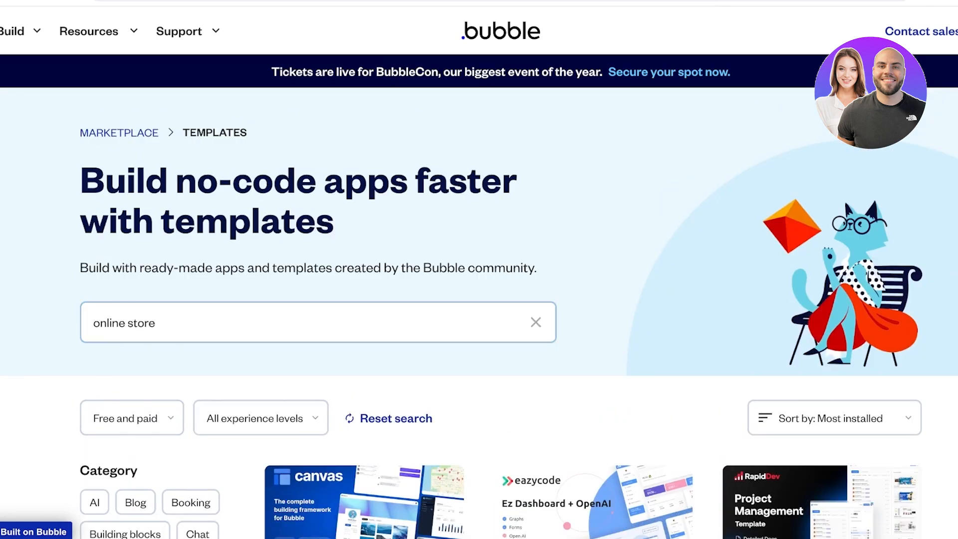
key("Return")
scroll(479, 300, "down", 3)
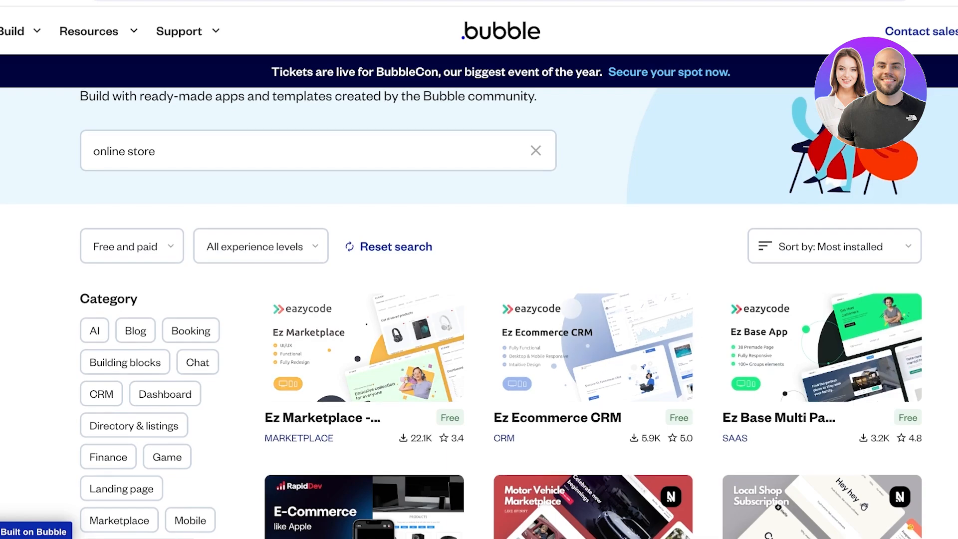
scroll(479, 300, "down", 1)
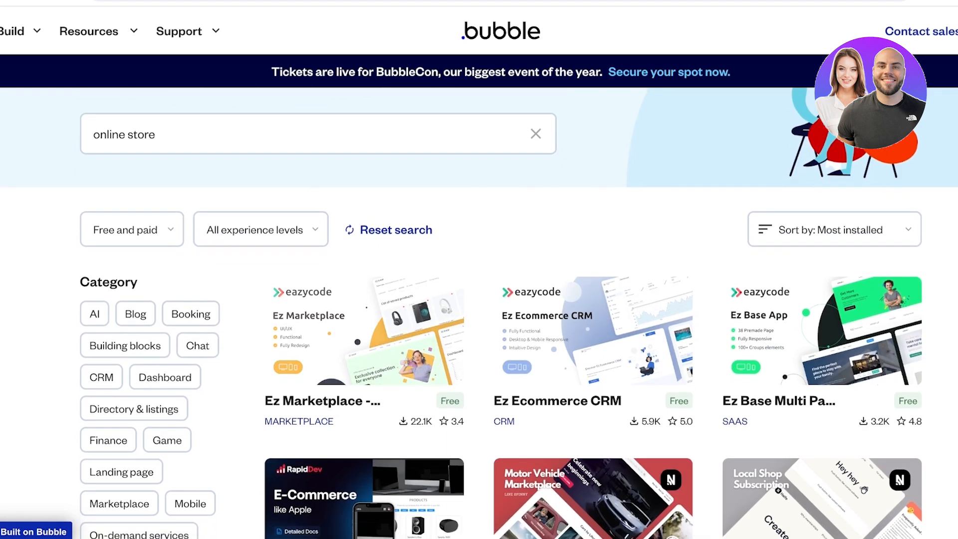
left_click(365, 331)
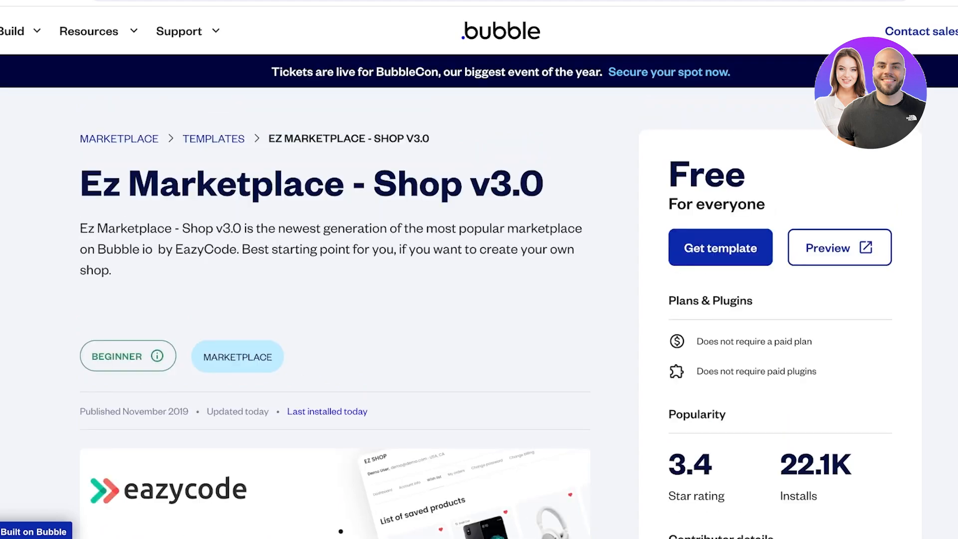
scroll(479, 300, "down", 2)
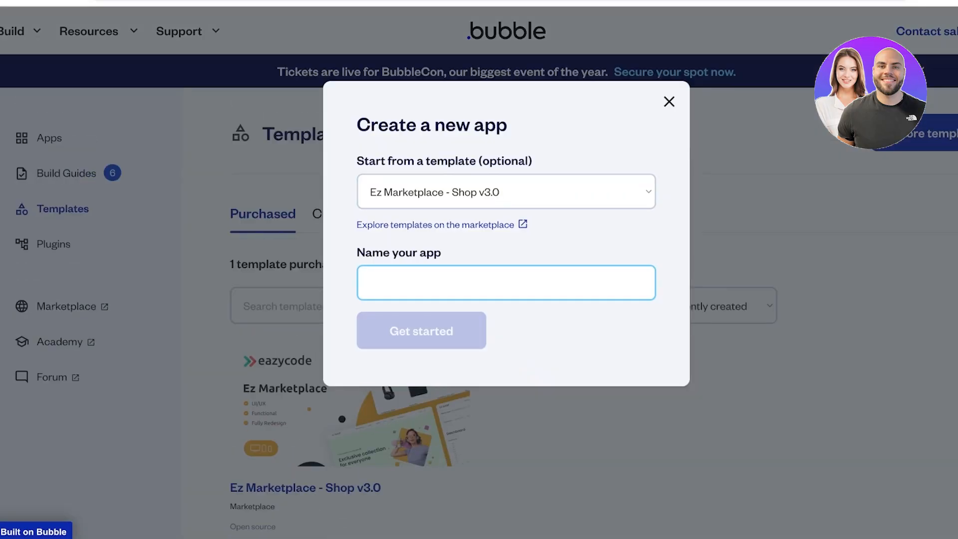
Step: Name the new app based on the Ez Marketplace template Meraki and start it with basic features, skipping the free trial
type("template app")
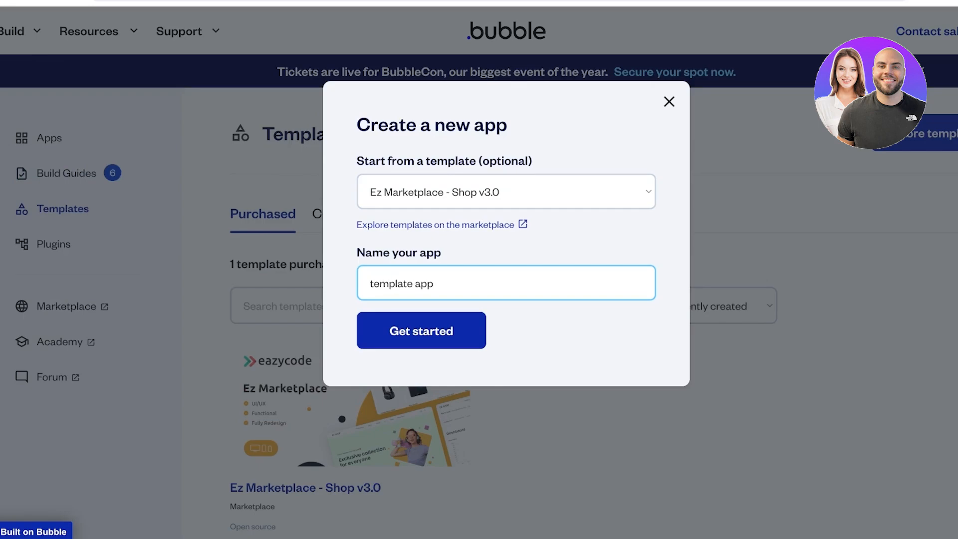
key("ctrl+a")
key("BackSpace")
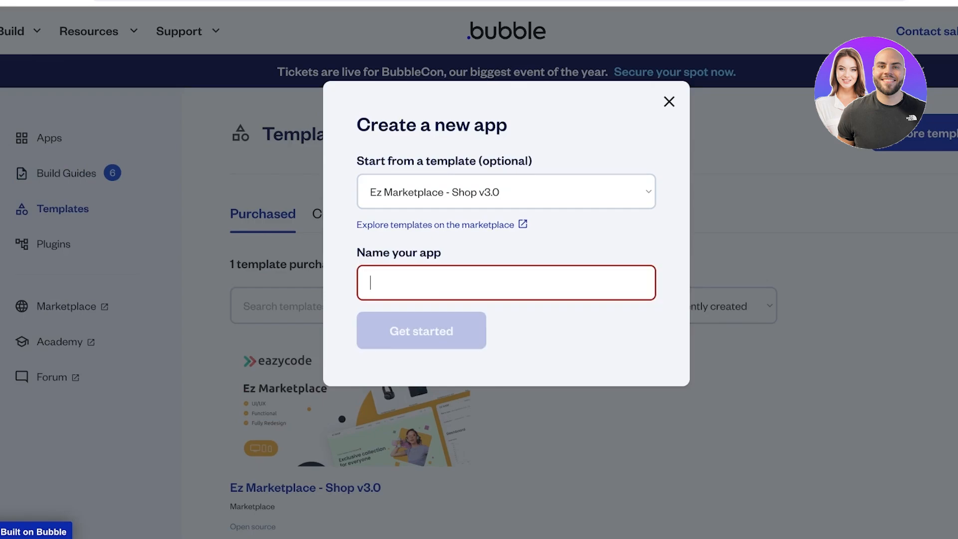
type("Meraki")
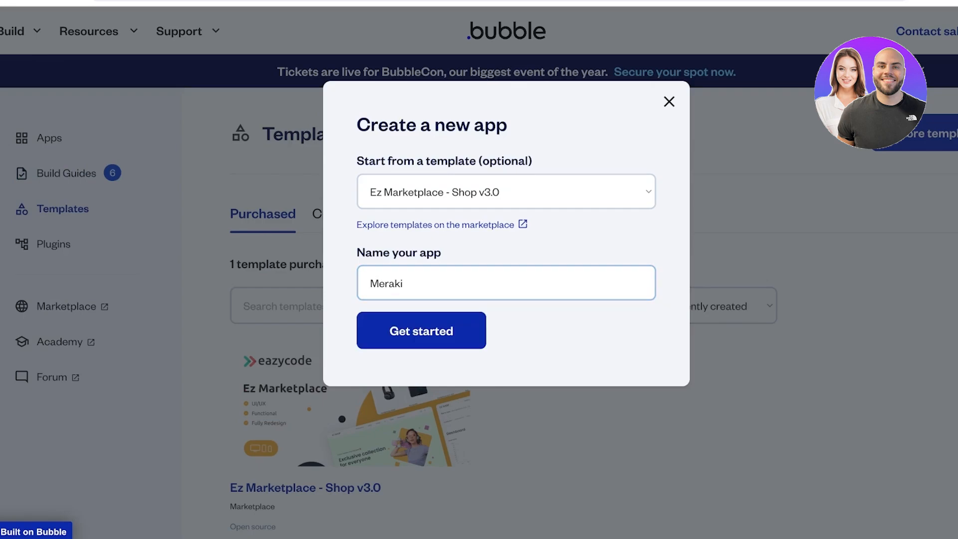
key("Return")
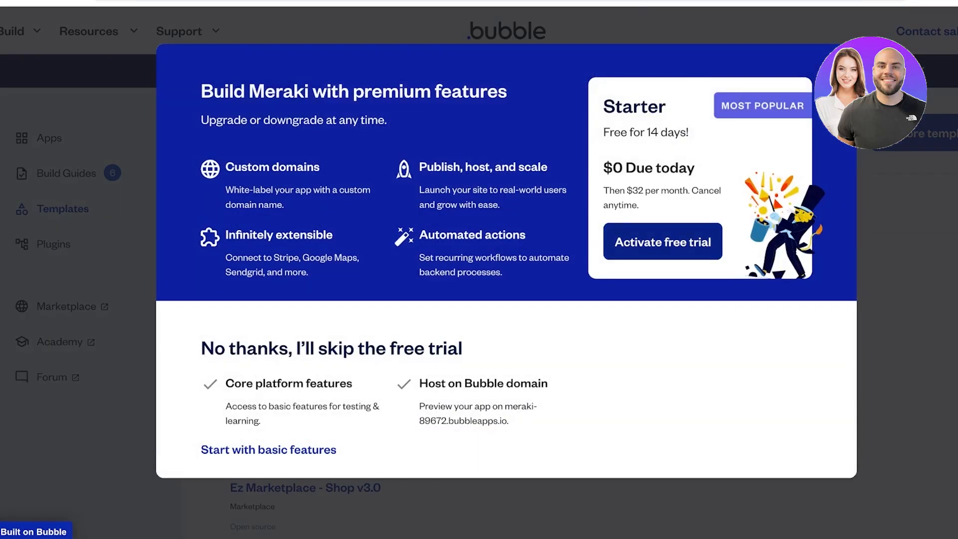
left_click(270, 450)
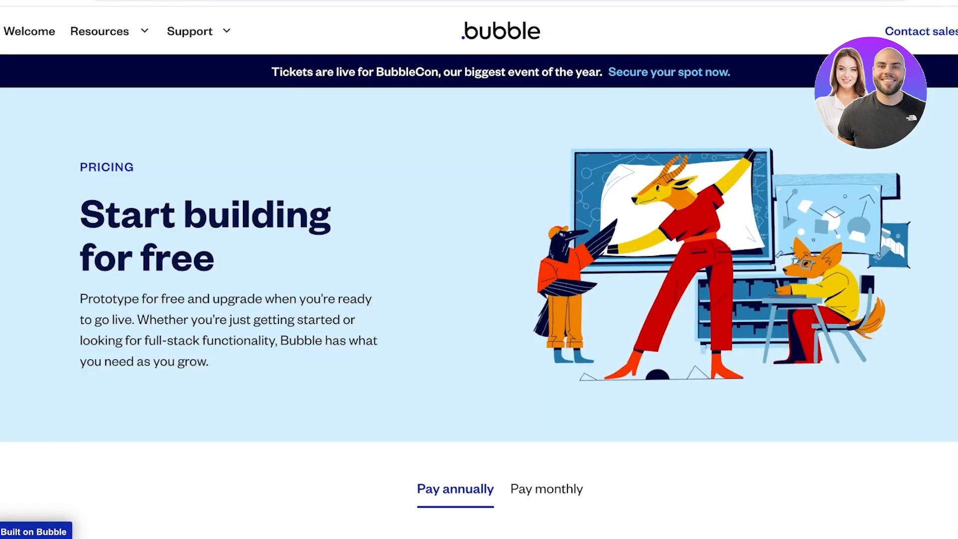
Step: Examine Bubble's annual pricing, comparing the price, intended use and features of the Free, Starter, Growth, Team and Enterprise plans
scroll(479, 300, "down", 4)
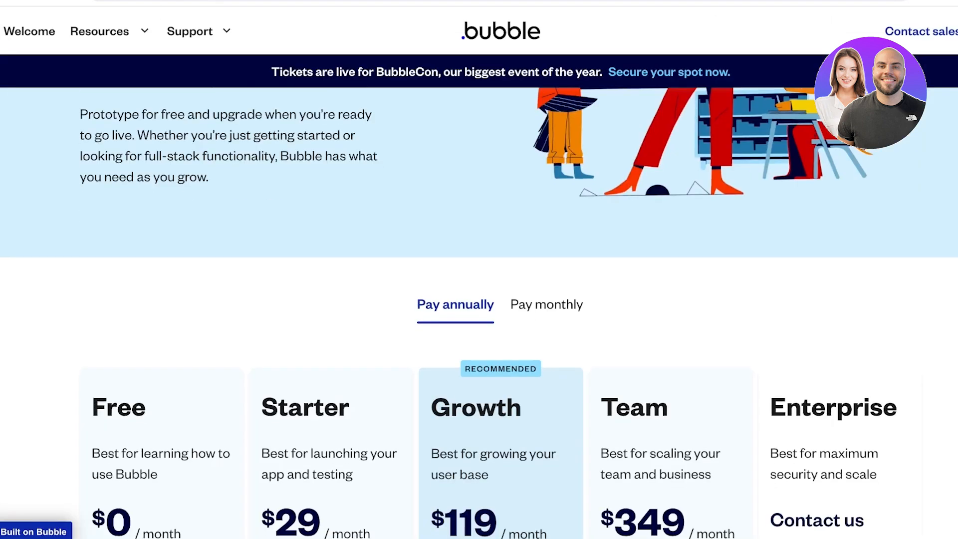
scroll(479, 300, "down", 3)
scroll(479, 300, "down", 4)
scroll(479, 299, "up", 3)
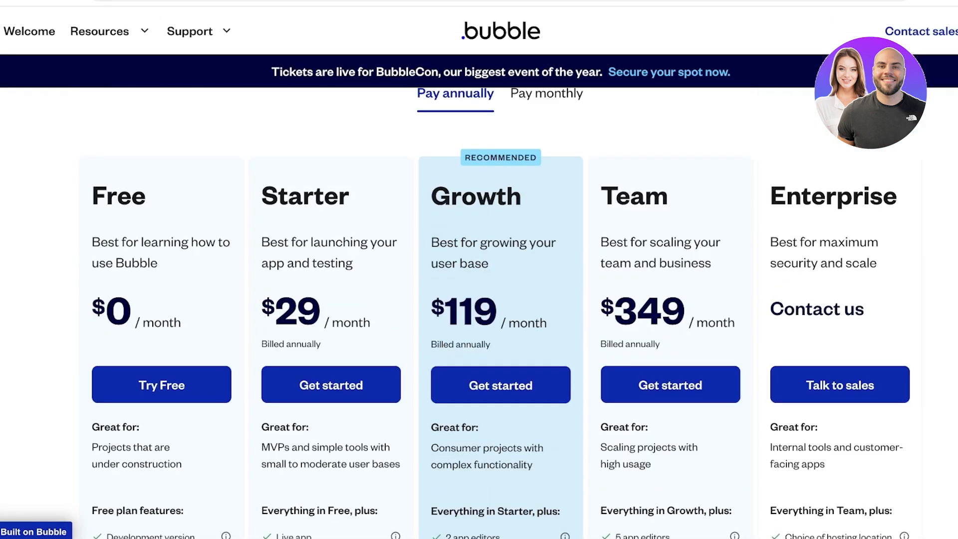
scroll(479, 300, "down", 1)
scroll(501, 313, "down", 2)
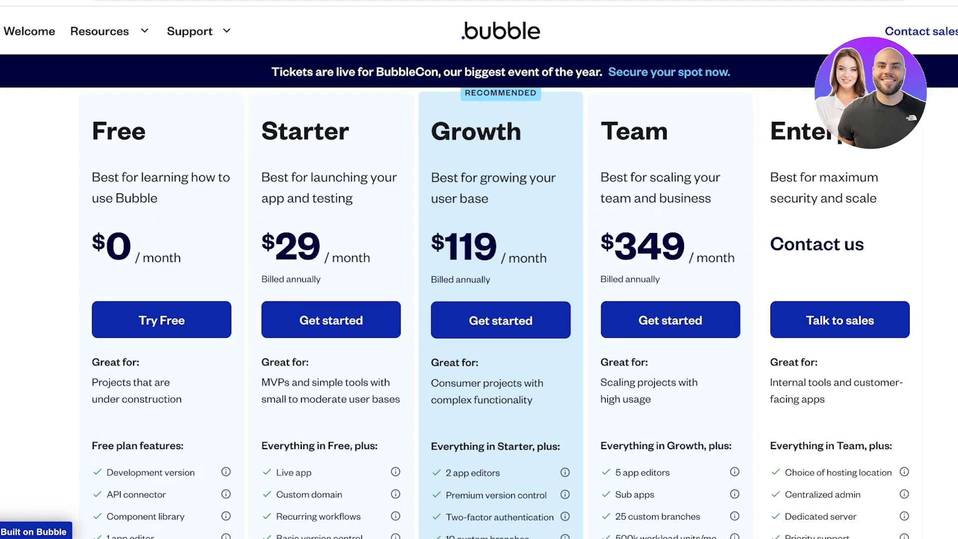
scroll(479, 300, "down", 2)
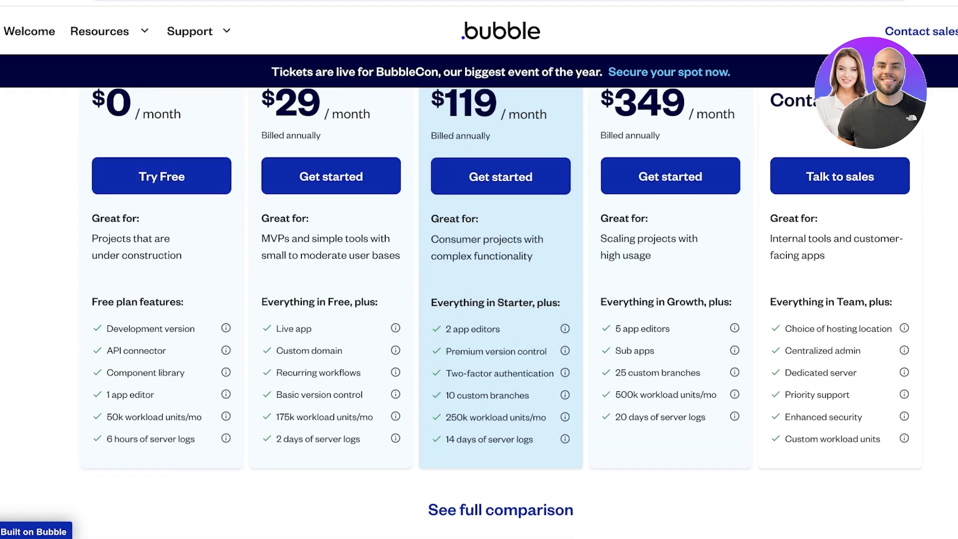
scroll(501, 306, "up", 4)
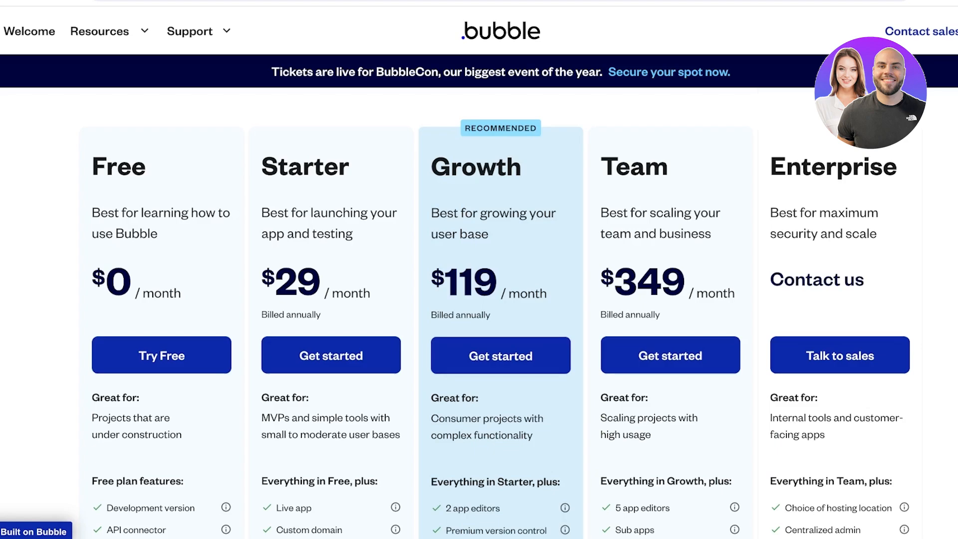
scroll(500, 313, "down", 3)
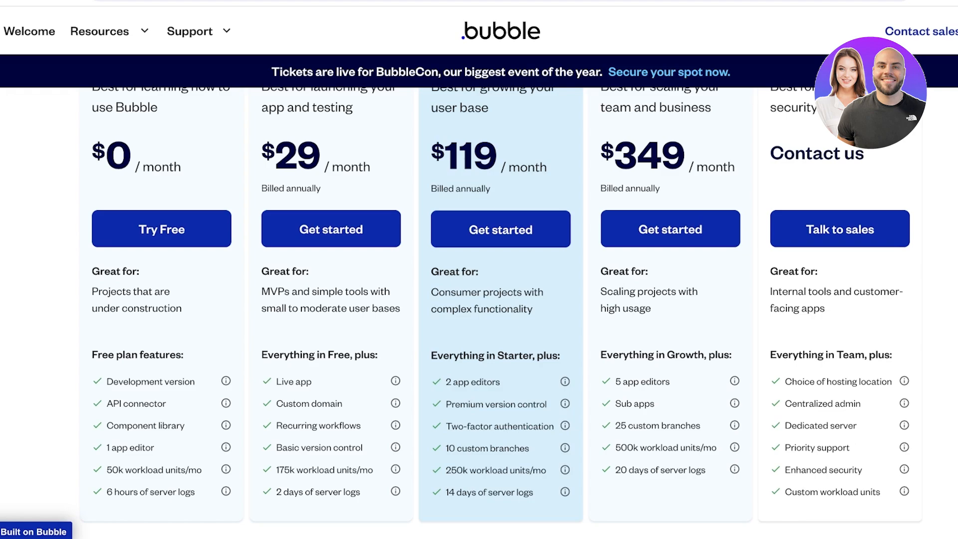
scroll(500, 313, "up", 4)
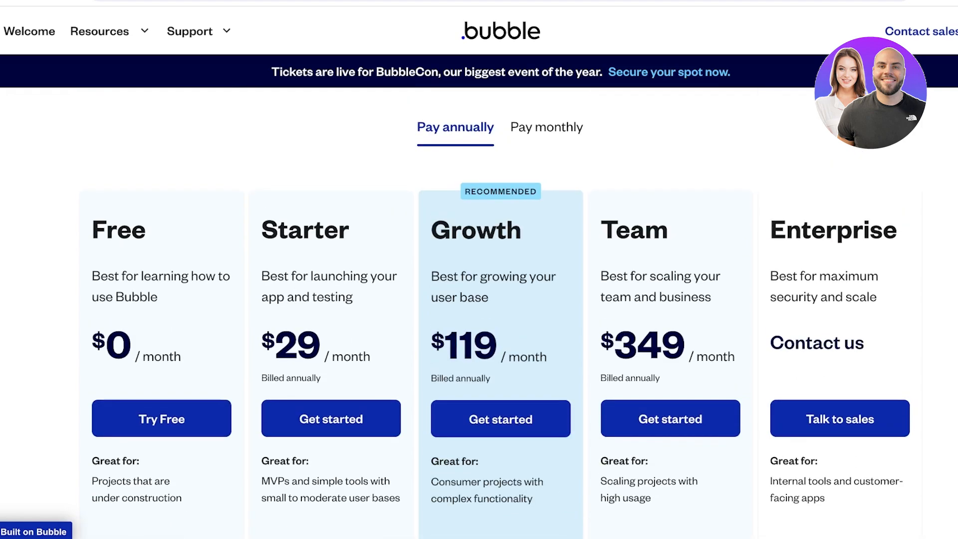
scroll(500, 313, "down", 3)
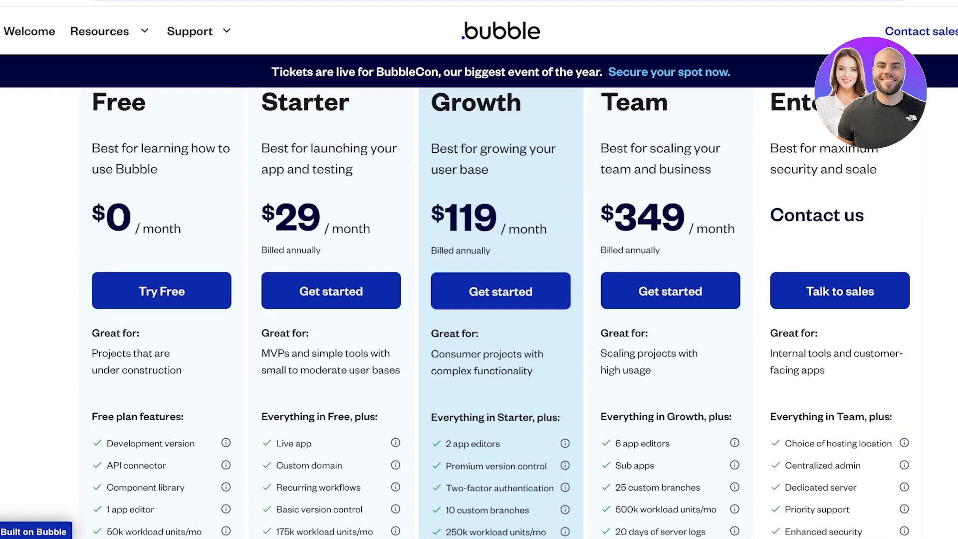
scroll(500, 313, "down", 1)
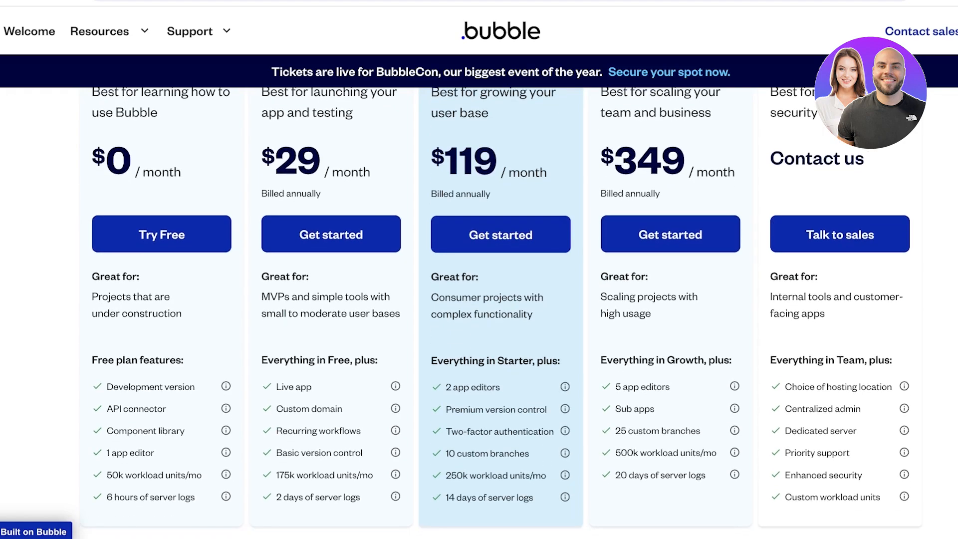